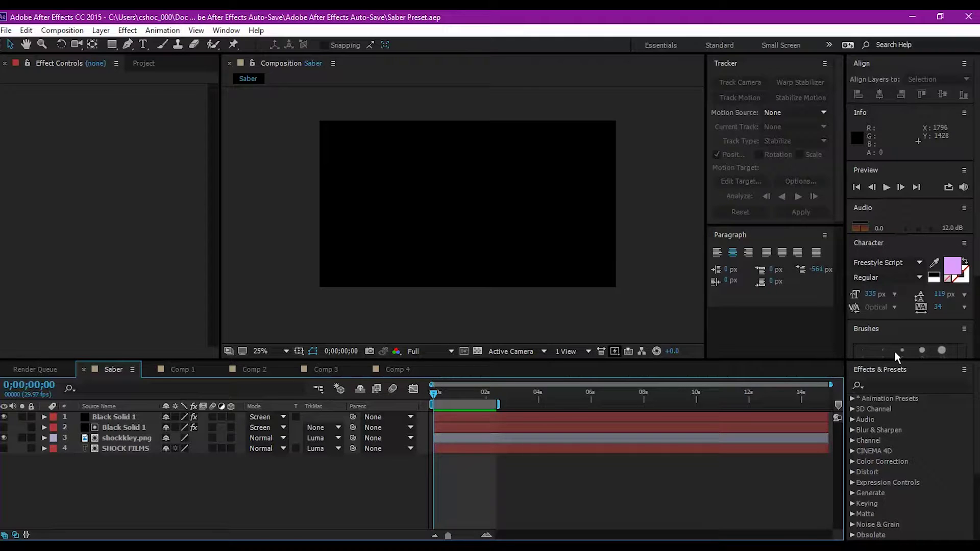
# Preview the finished Saber and Comp 2 animations, then scrub the Saber composition to 0;00;01;10.
pyautogui.click(887, 186)
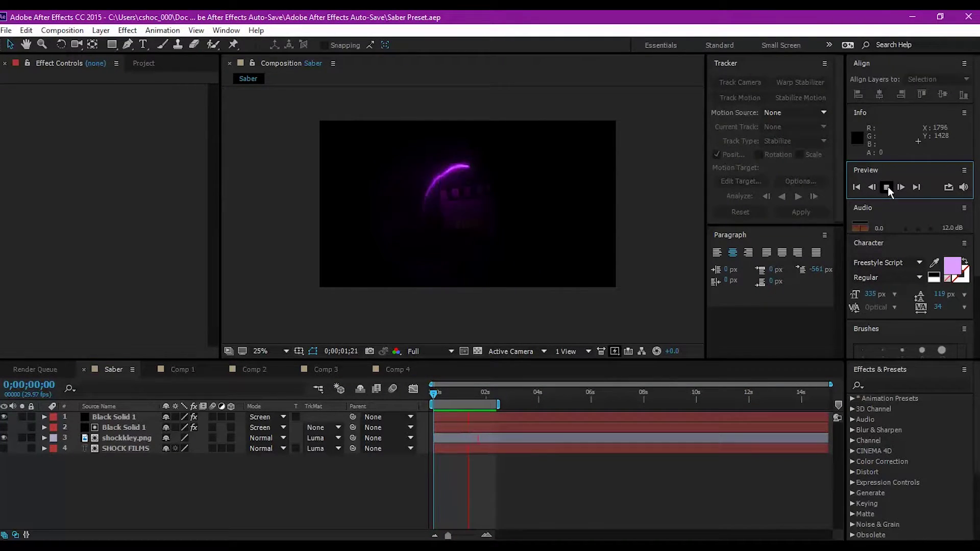
pyautogui.click(887, 187)
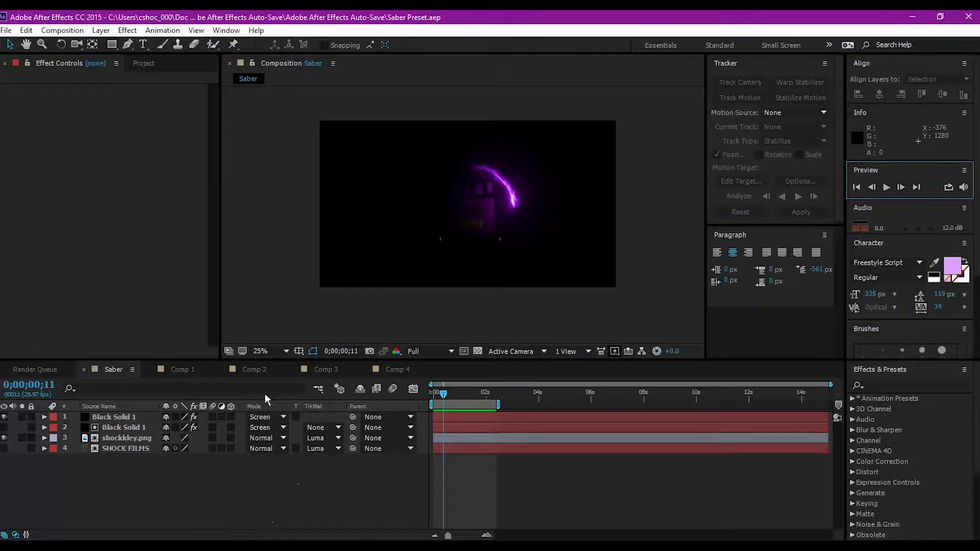
pyautogui.click(258, 370)
pyautogui.click(888, 188)
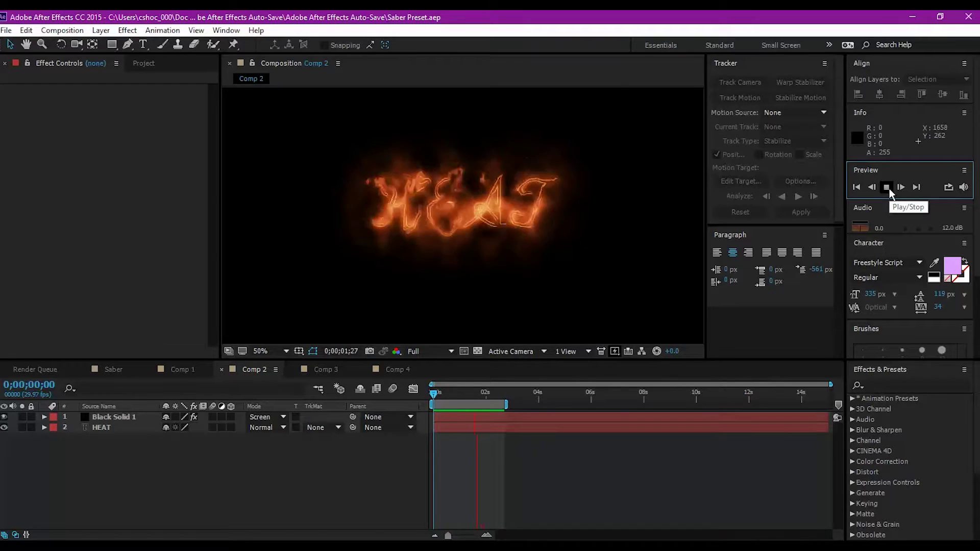
pyautogui.click(889, 189)
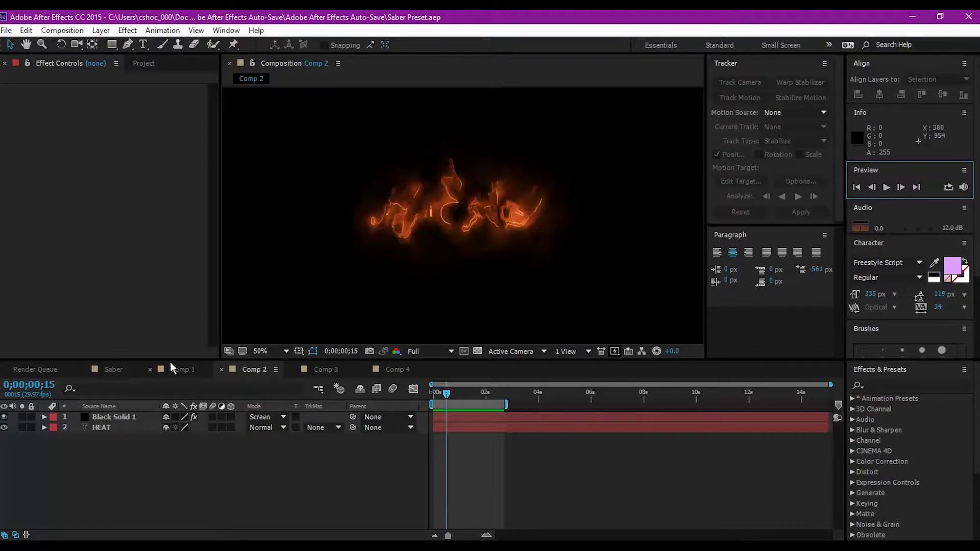
pyautogui.click(130, 369)
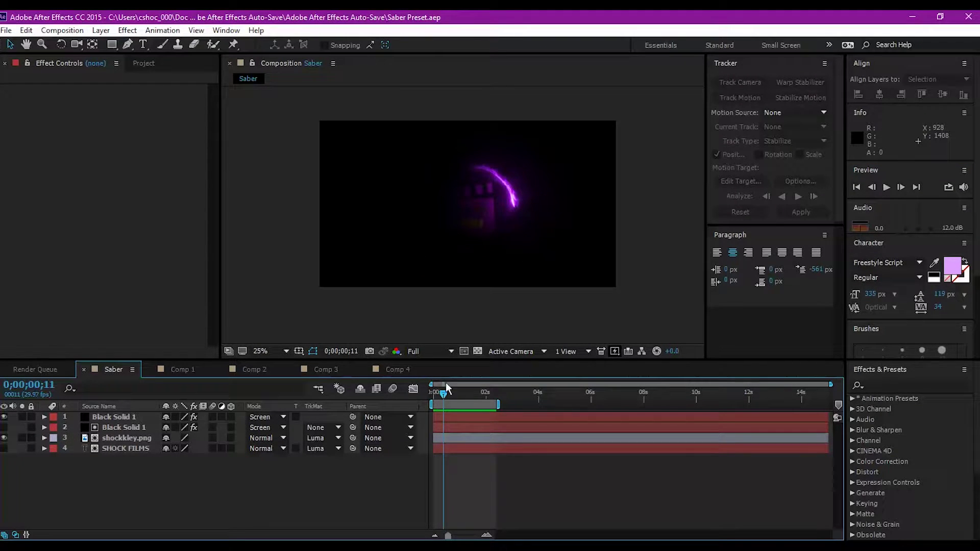
pyautogui.moveTo(442, 398); pyautogui.dragTo(467, 409)
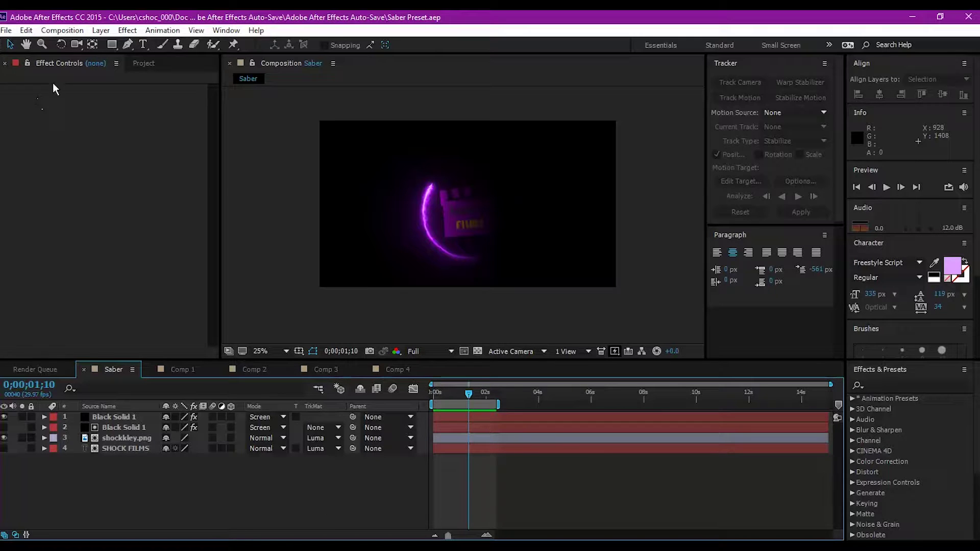
# Create a new composition named "Ducks\" with the HDTV 1080 29.97 preset.
pyautogui.click(63, 31)
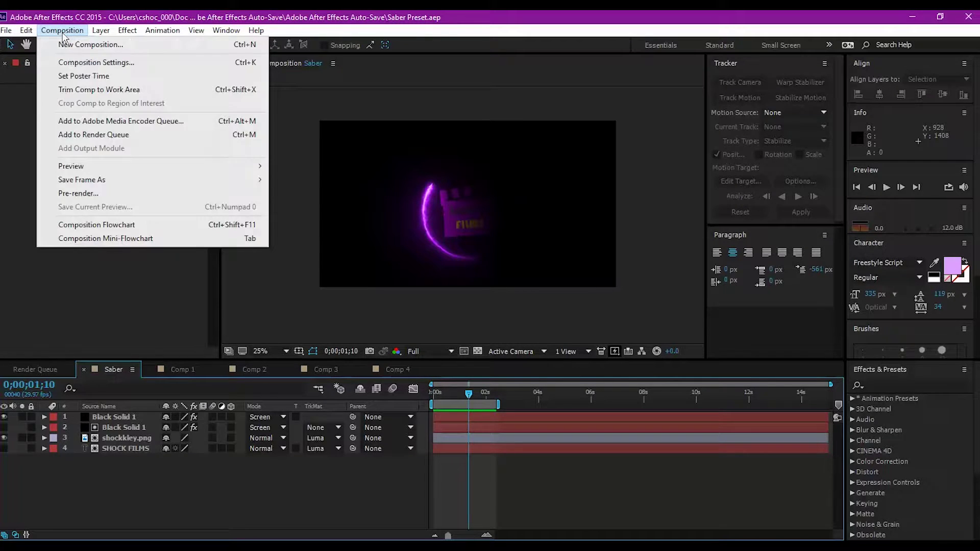
pyautogui.click(118, 39)
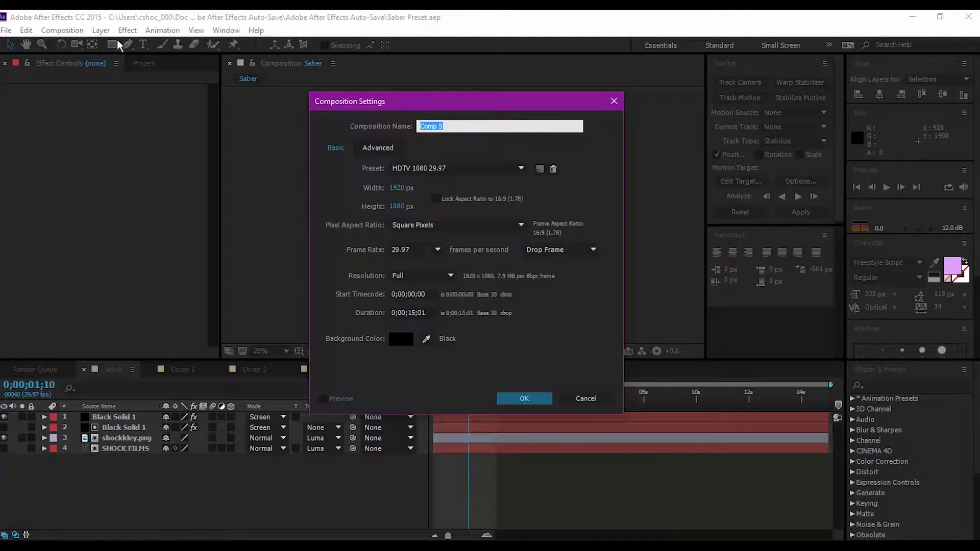
pyautogui.write('Ducks\\')
pyautogui.press('Return')
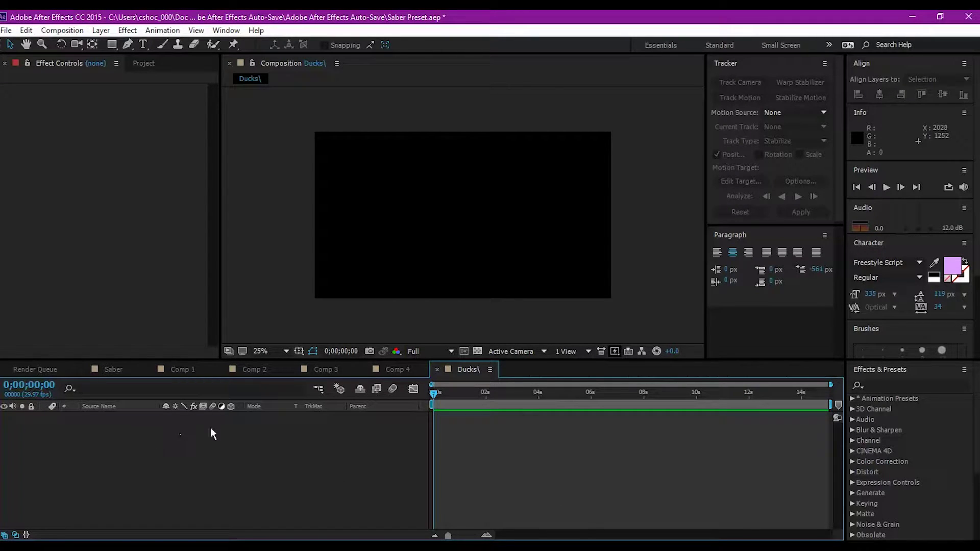
# Add a black 1920 × 1080 px solid layer to the Ducks\ composition.
pyautogui.rightClick(225, 436)
pyautogui.moveTo(325, 327)
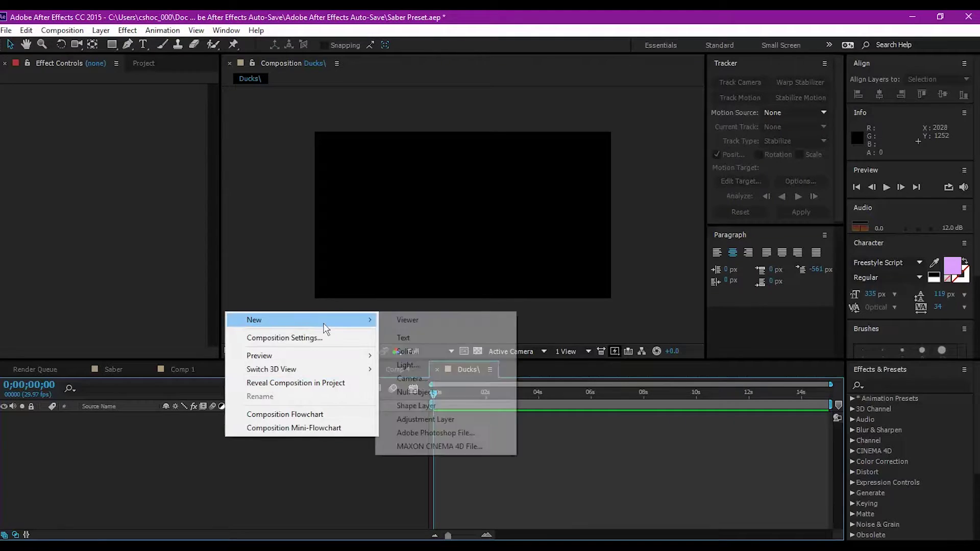
pyautogui.click(422, 356)
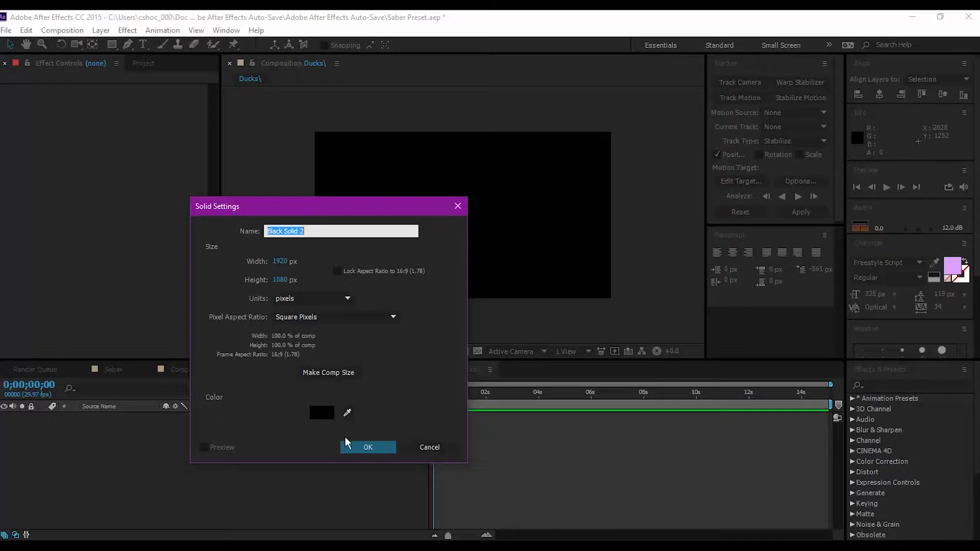
pyautogui.click(370, 449)
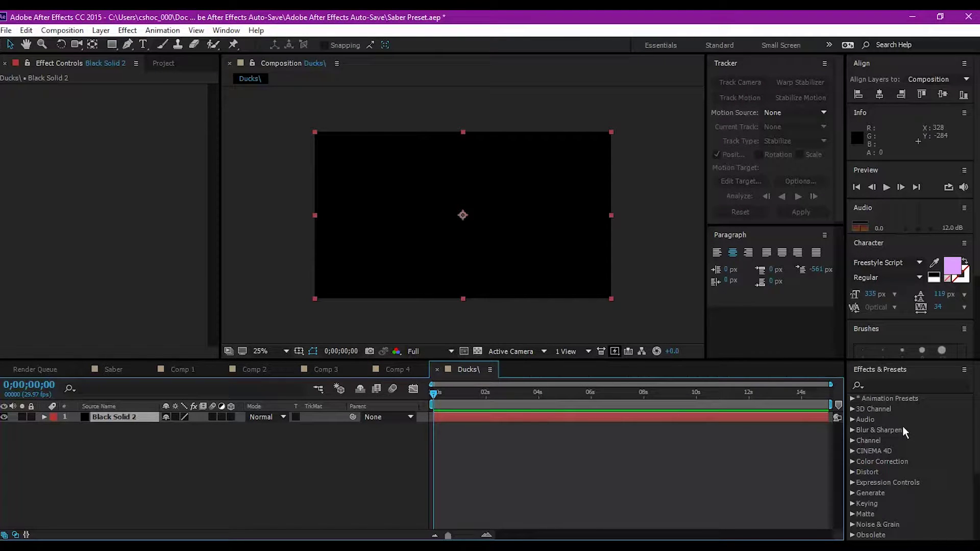
# Apply the Video Copilot Saber effect to the black solid.
pyautogui.scroll(-3, 903, 427)
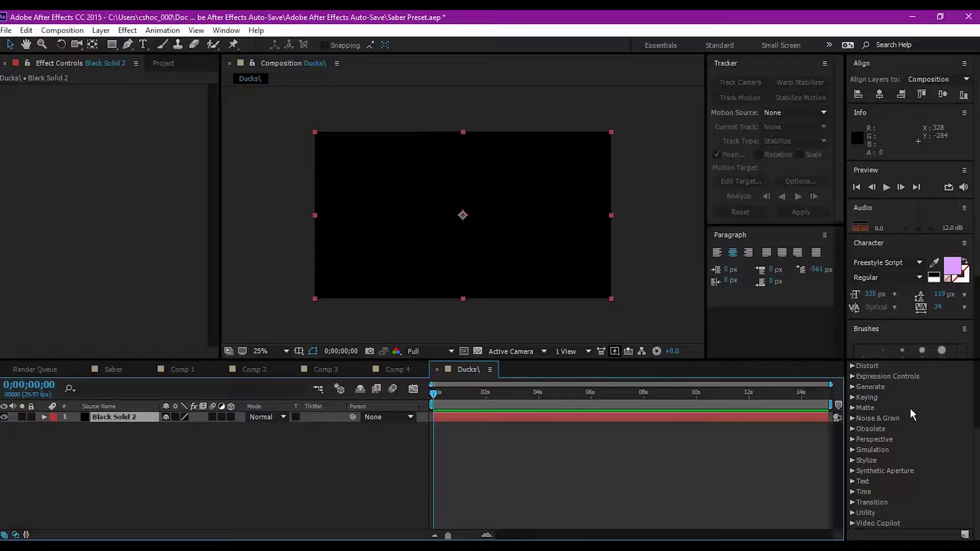
pyautogui.click(852, 523)
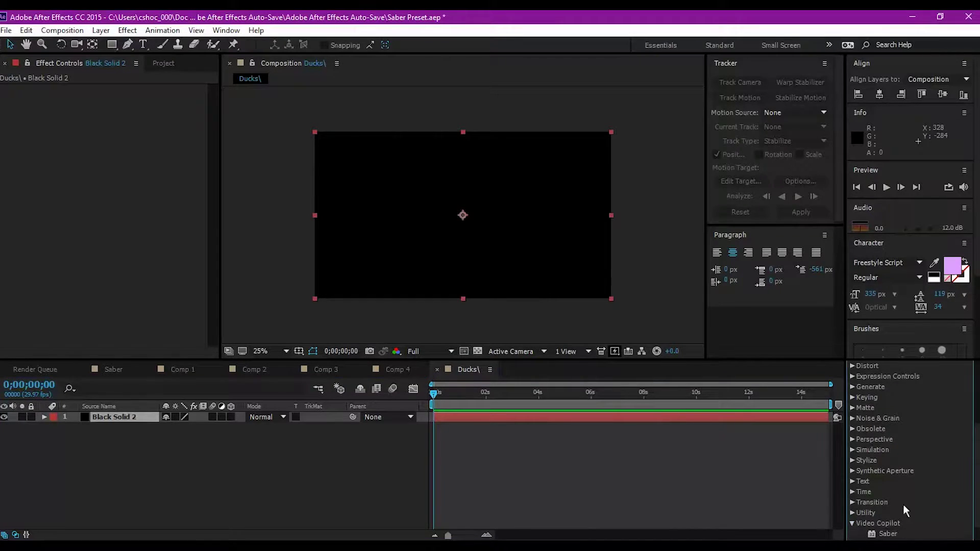
pyautogui.moveTo(887, 533); pyautogui.dragTo(468, 232)
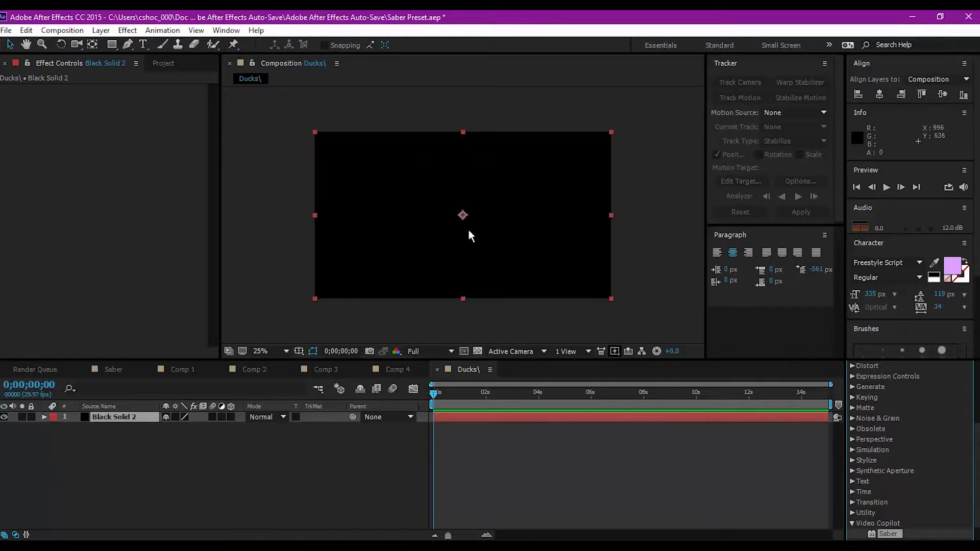
# Draw a circular mask with the Ellipse Tool on the black solid, roughly centred on the glowing beam.
pyautogui.press('/')
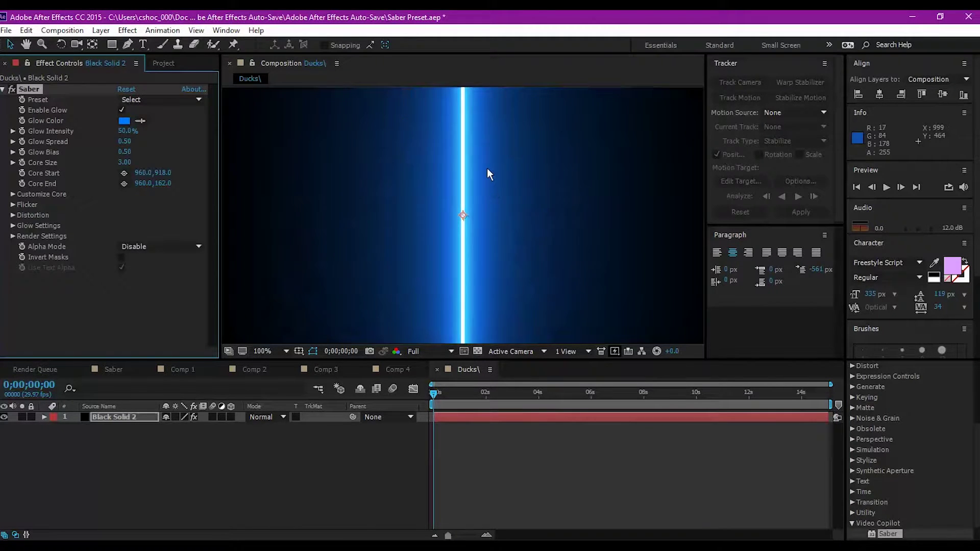
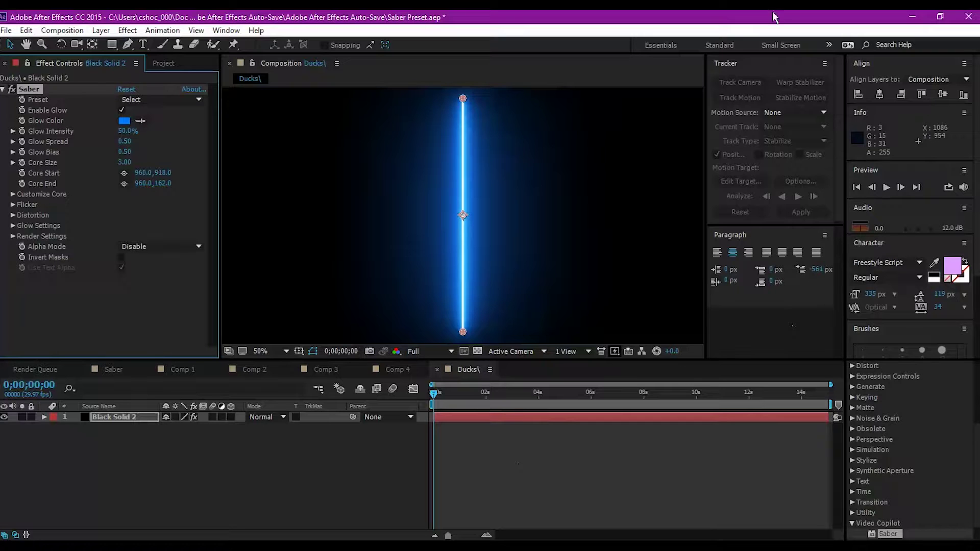
pyautogui.press(',')
pyautogui.press('.')
pyautogui.press(',')
pyautogui.press('.')
pyautogui.press(',')
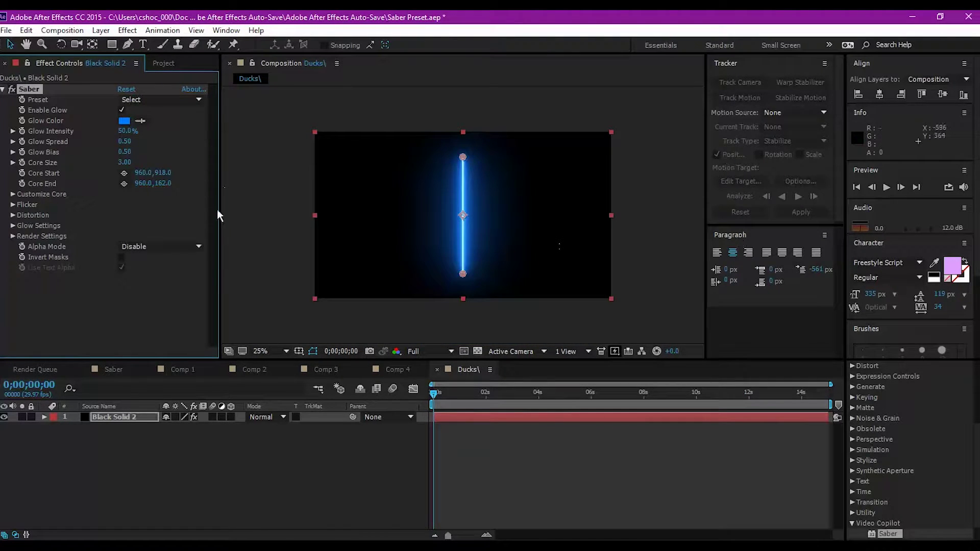
pyautogui.click(112, 45)
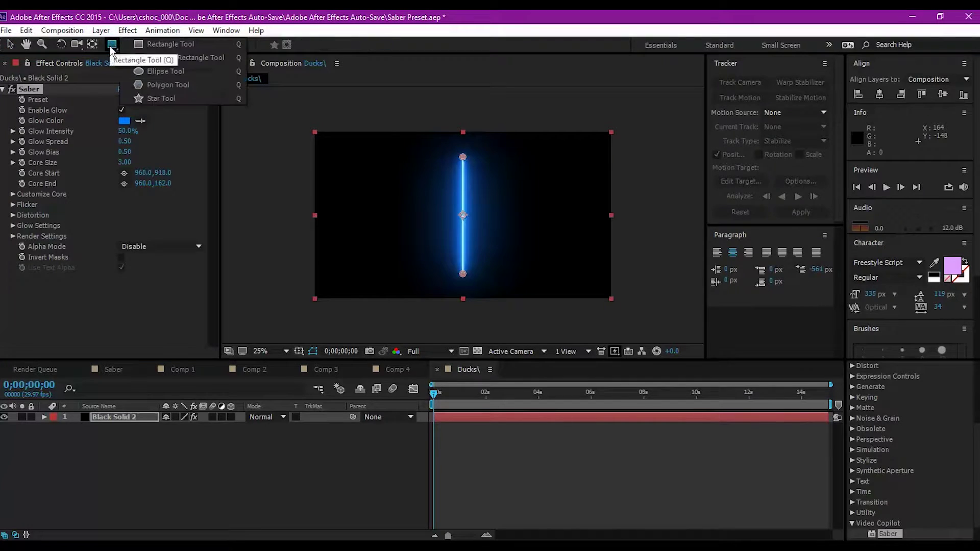
pyautogui.click(141, 70)
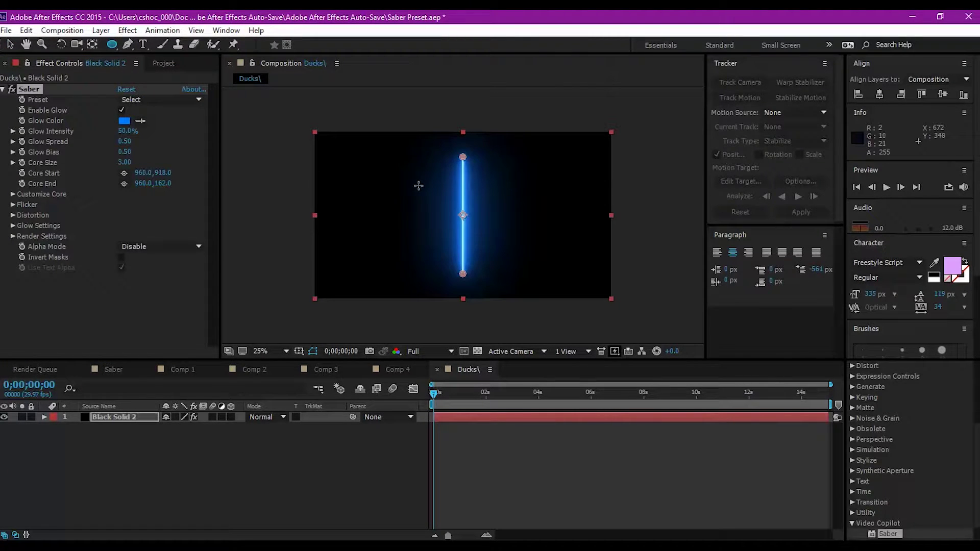
pyautogui.moveTo(413, 167); pyautogui.dragTo(513, 218)
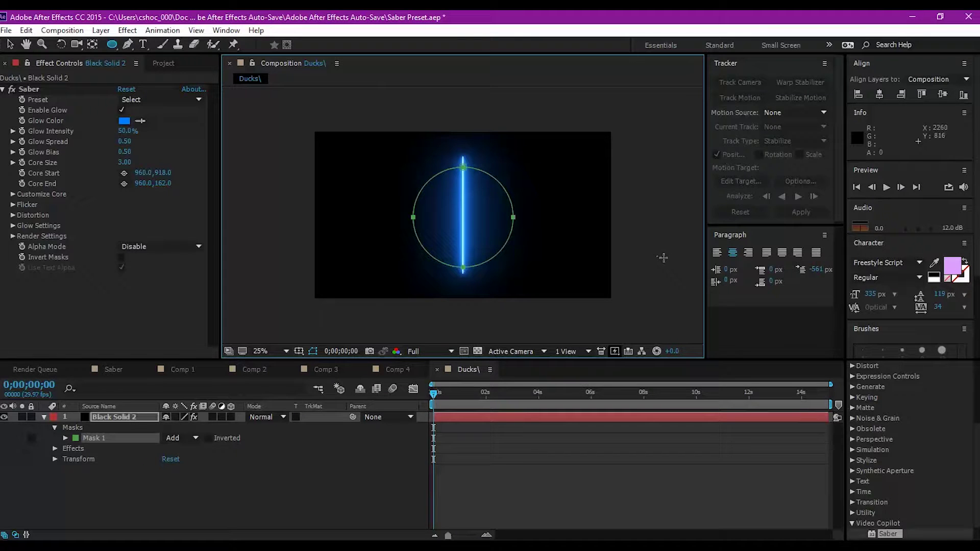
# Set the Saber effect's Core Type to Layer Masks so the glow follows the circular mask.
pyautogui.click(143, 417)
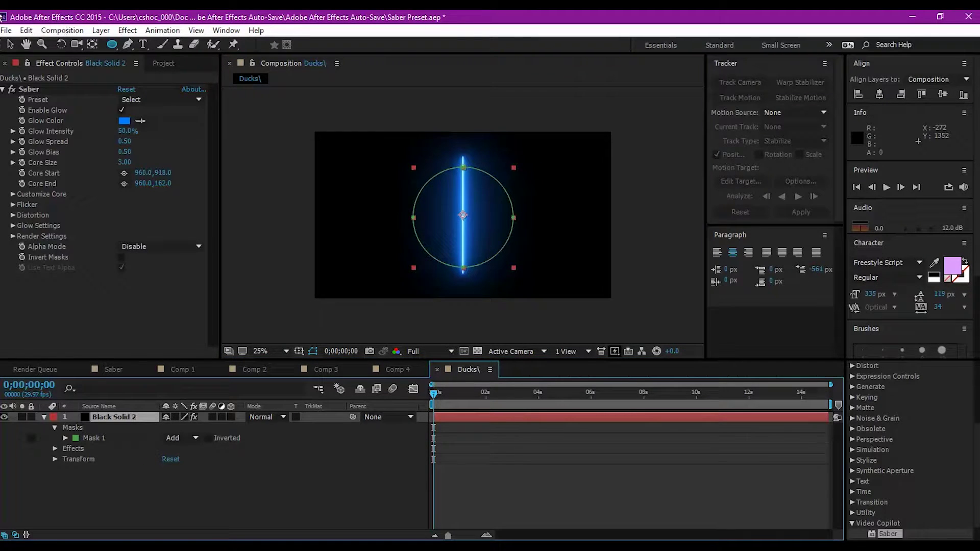
pyautogui.click(31, 92)
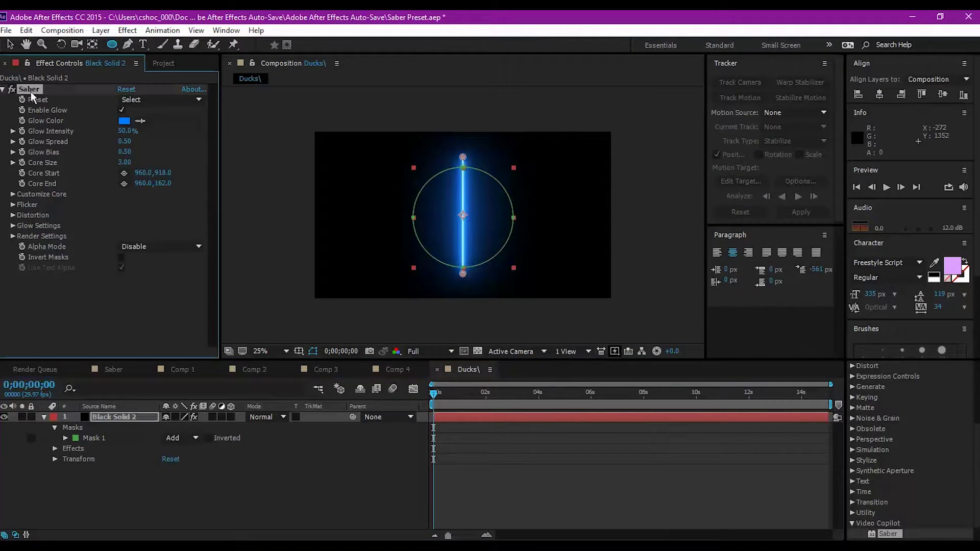
pyautogui.click(13, 194)
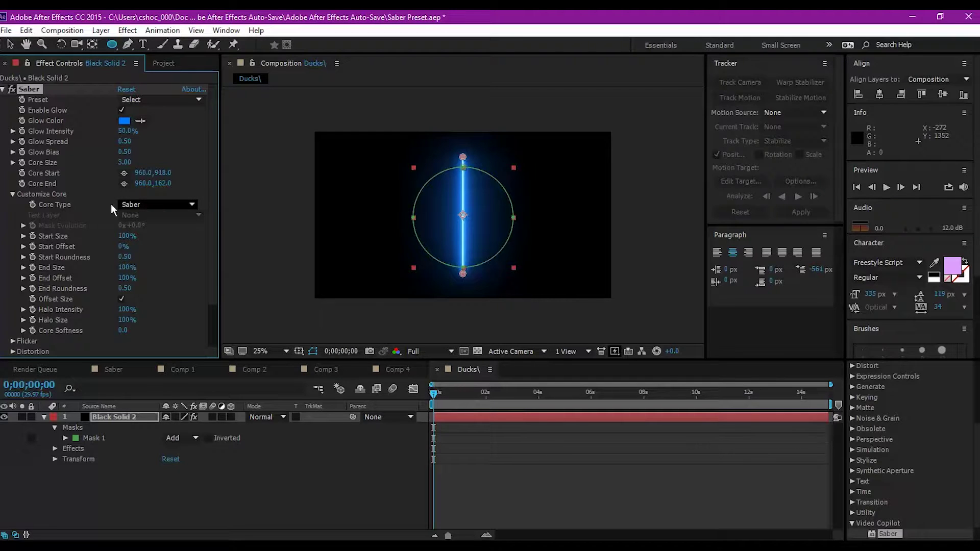
pyautogui.click(152, 203)
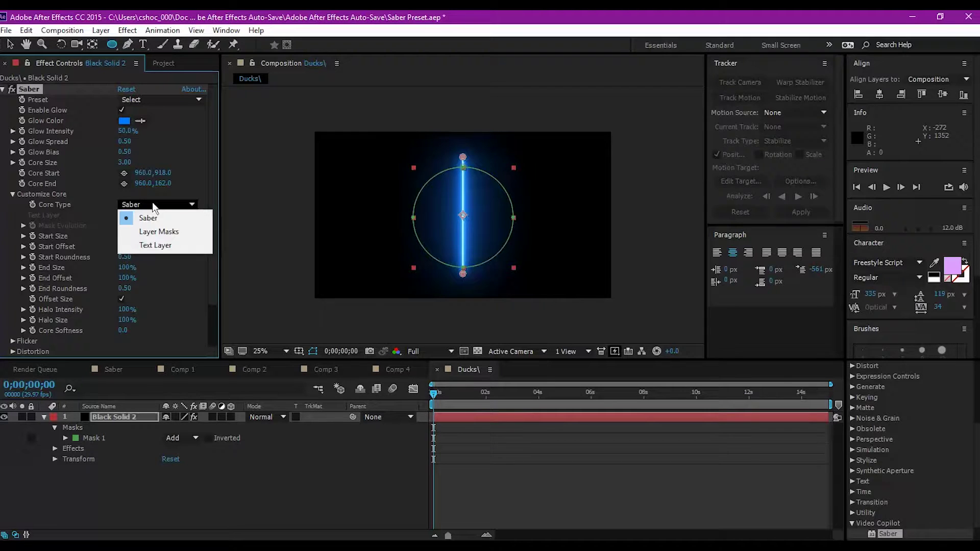
pyautogui.click(152, 233)
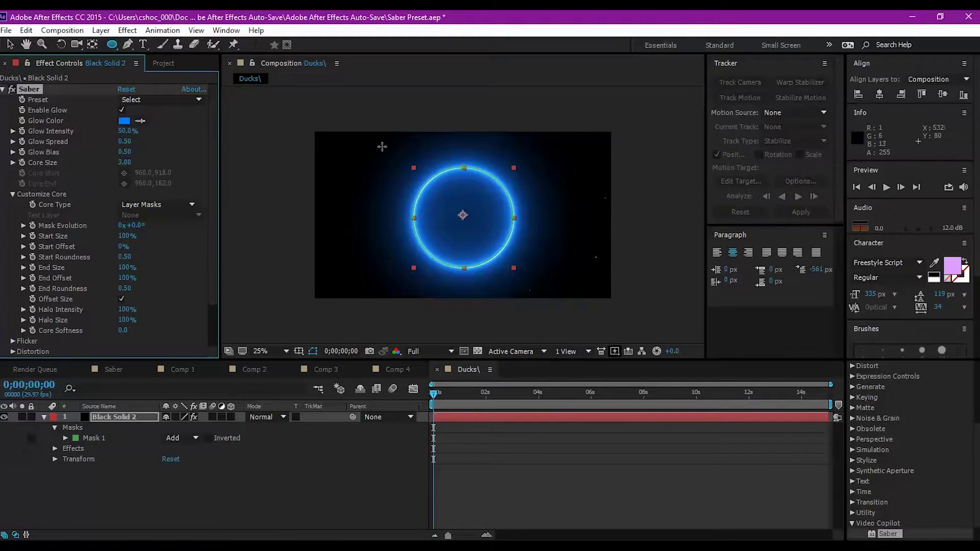
pyautogui.click(320, 476)
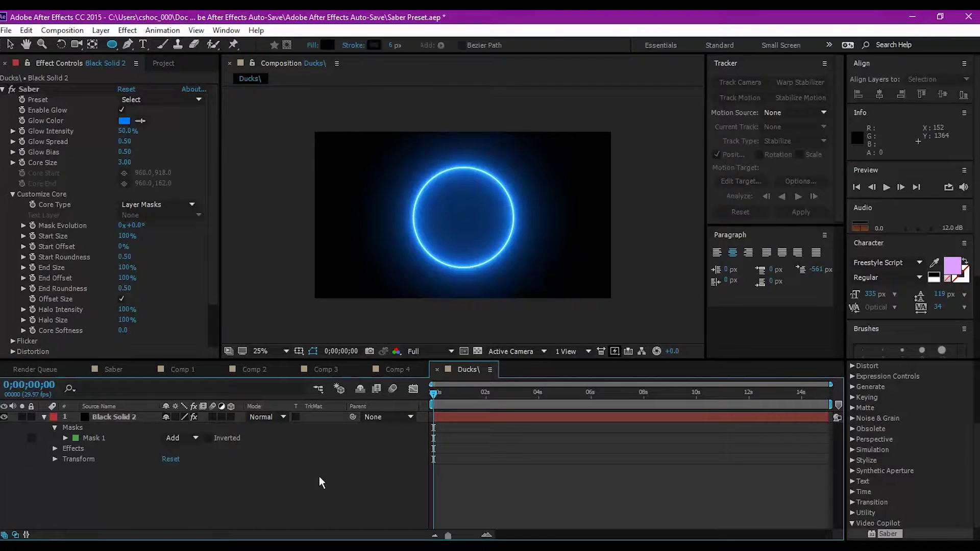
# Apply the Pulse preset to the black solid's Saber effect.
pyautogui.click(138, 417)
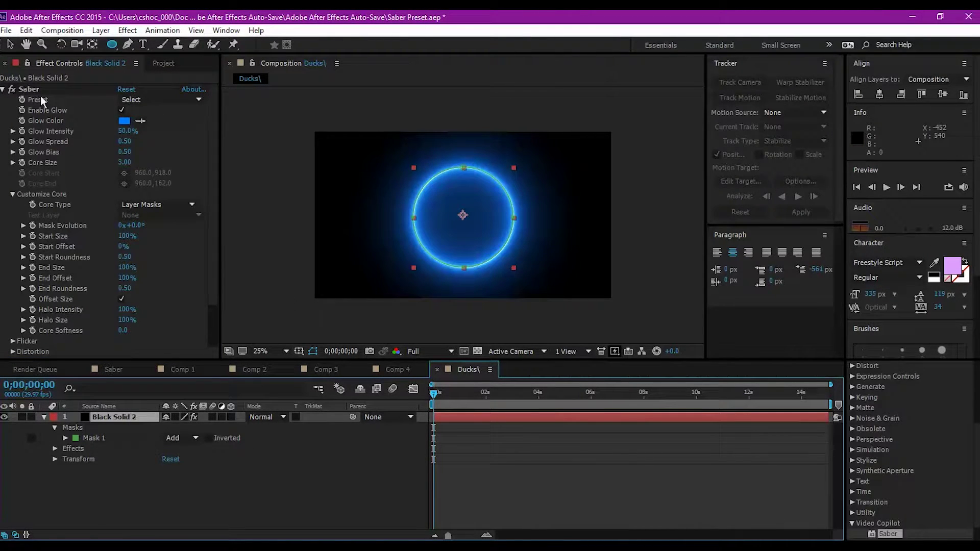
pyautogui.click(151, 102)
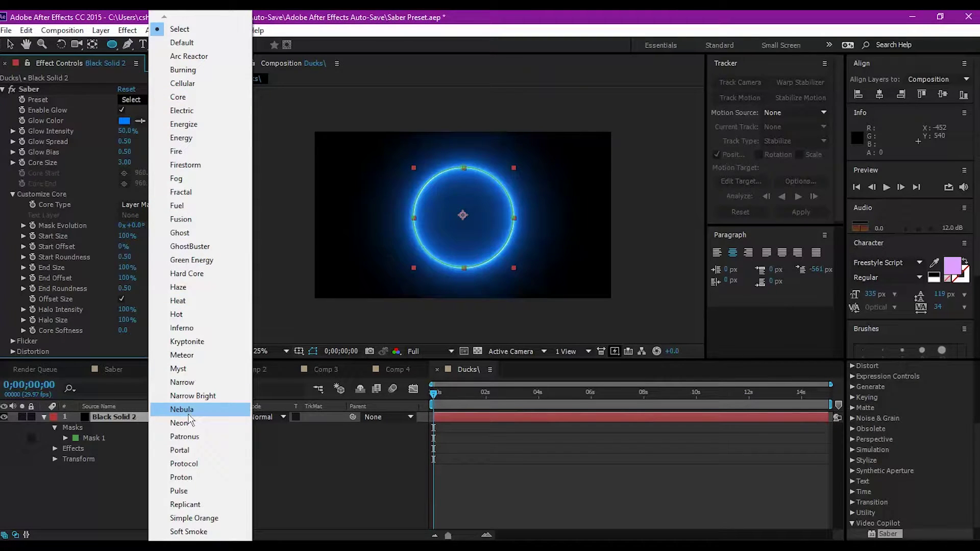
pyautogui.click(185, 491)
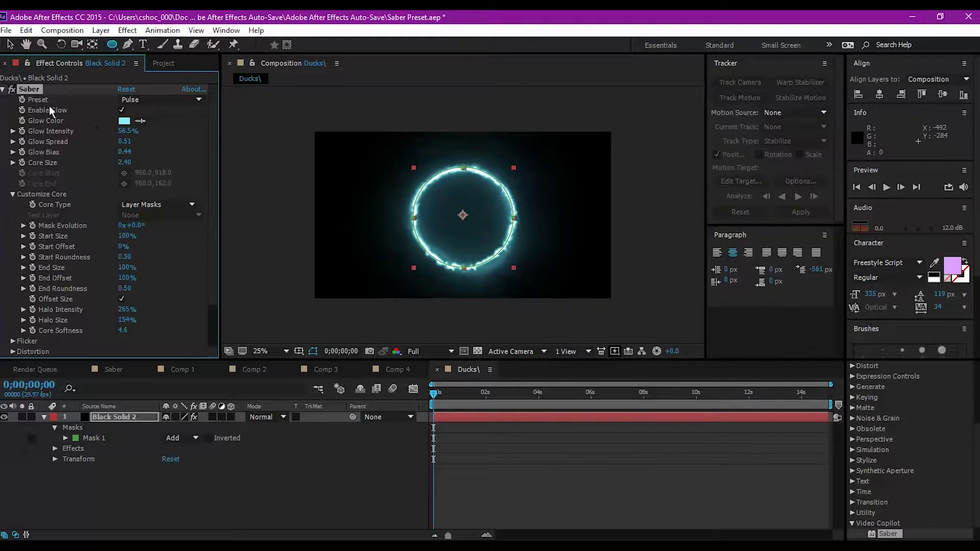
# Change the Saber glow color to magenta, FF00D8.
pyautogui.click(124, 121)
pyautogui.moveTo(336, 341)
pyautogui.mouseDown()
pyautogui.moveTo(334, 311)
pyautogui.moveTo(407, 268)
pyautogui.mouseUp()
pyautogui.moveTo(337, 326); pyautogui.dragTo(336, 332)
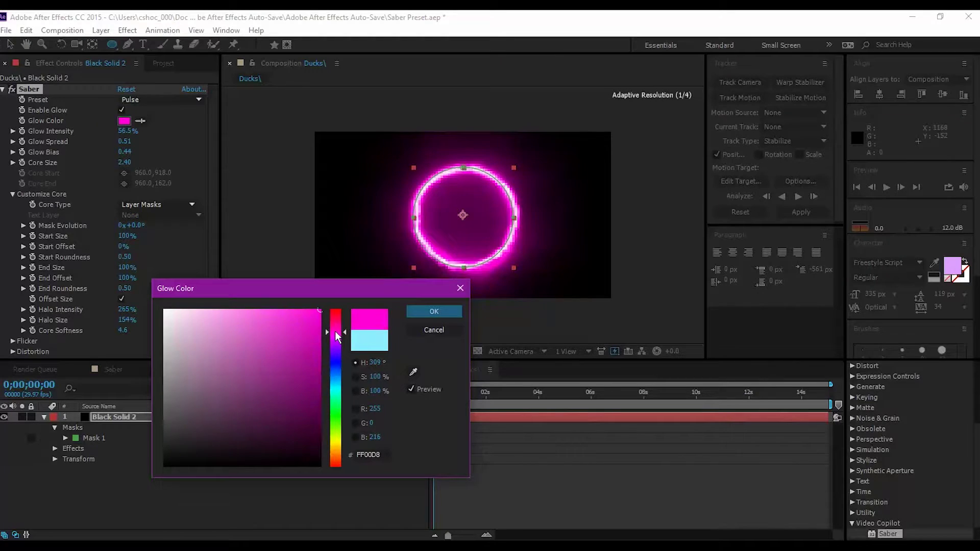
pyautogui.click(433, 313)
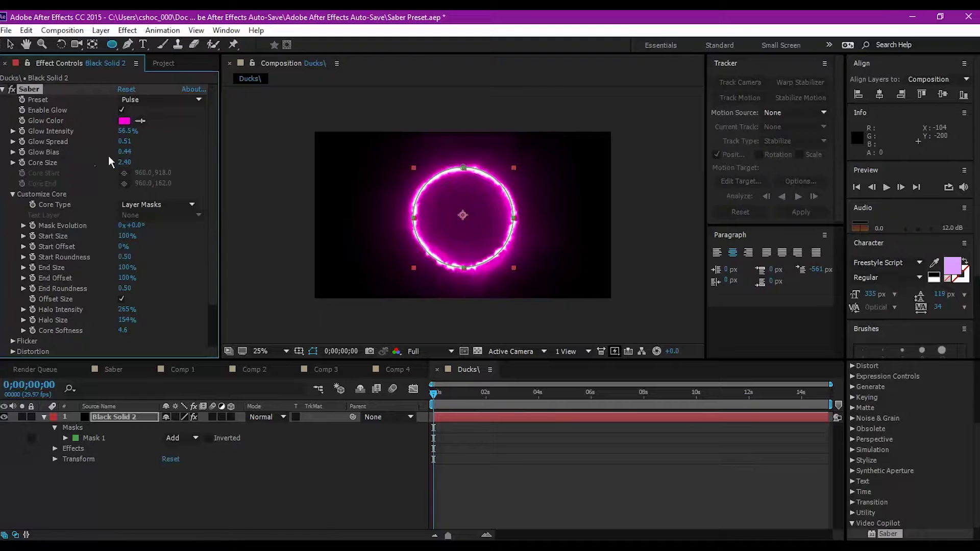
# Reduce the Saber core size to 1.50 and collapse the black solid's properties in the timeline.
pyautogui.moveTo(129, 166); pyautogui.dragTo(114, 164)
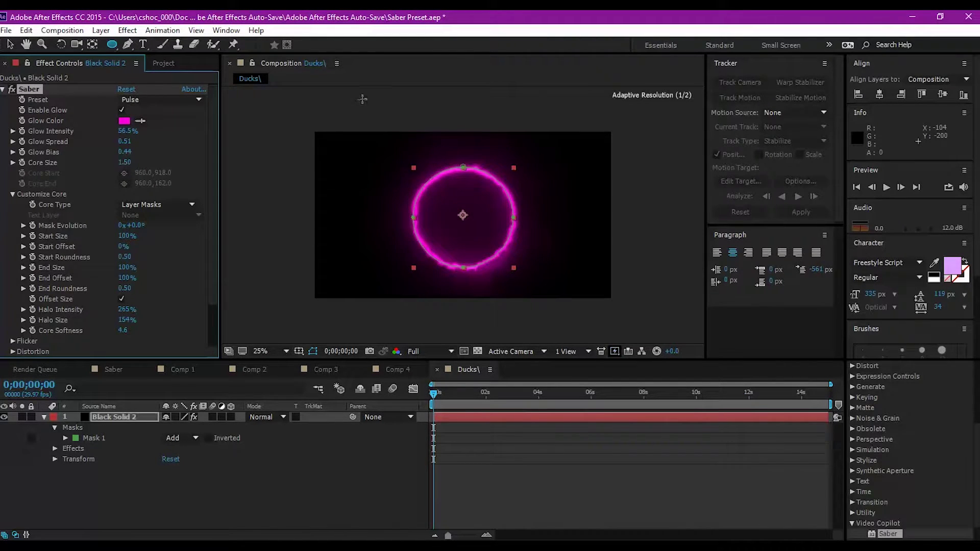
pyautogui.click(333, 494)
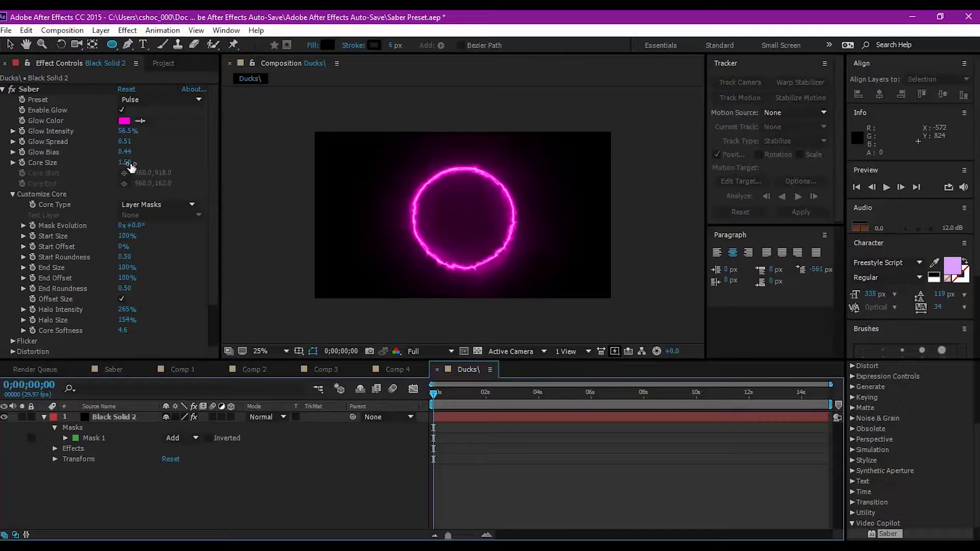
pyautogui.click(47, 417)
pyautogui.click(45, 417)
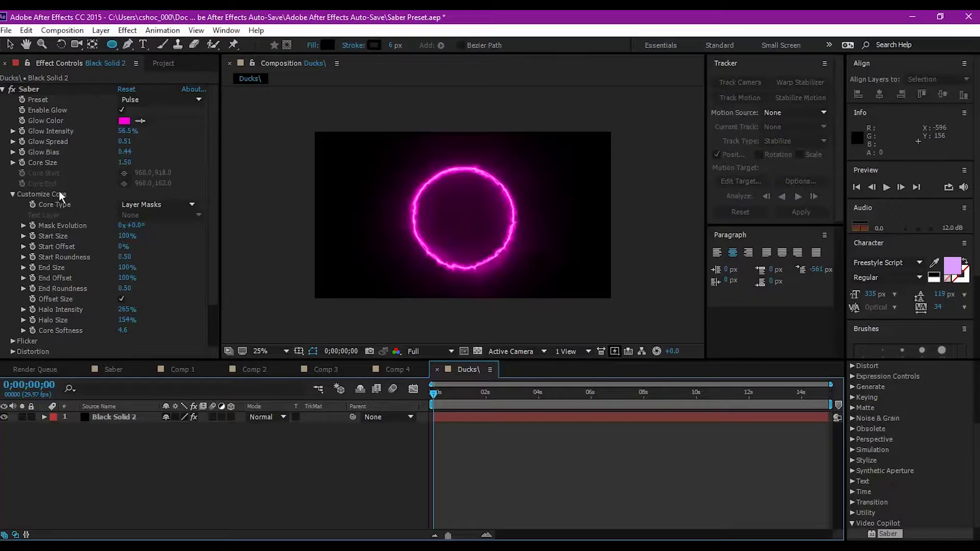
# Try setting the Saber Start Size to 0% on the black solid, and undo the change.
pyautogui.click(136, 416)
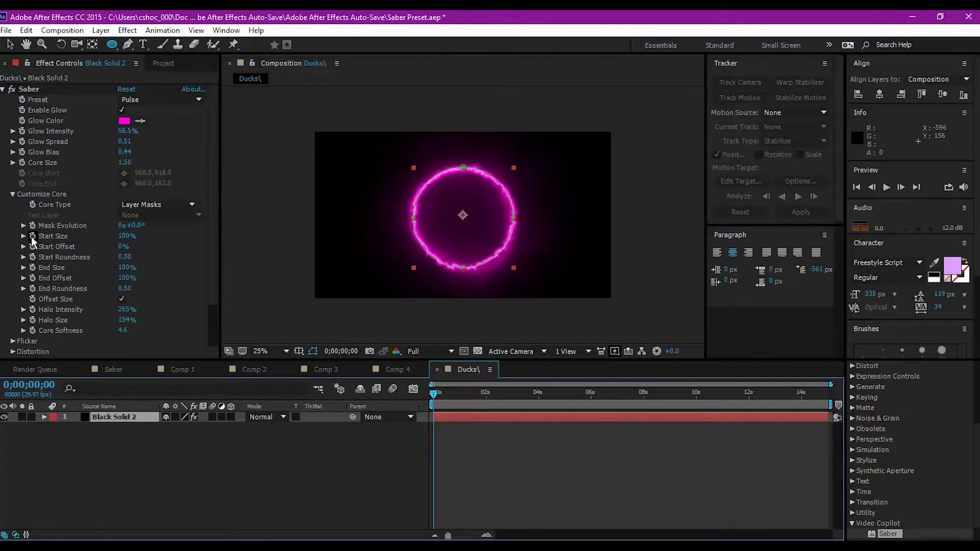
pyautogui.moveTo(127, 236); pyautogui.dragTo(107, 243)
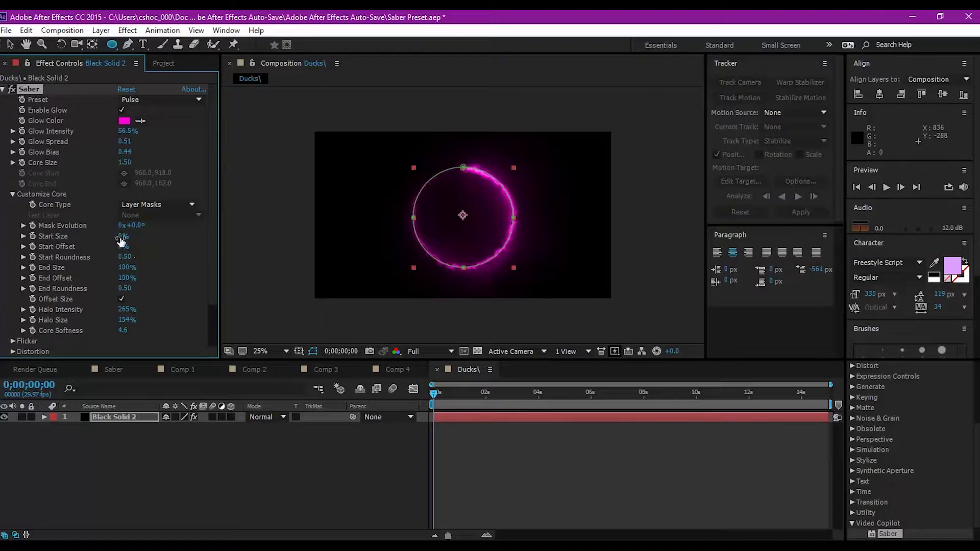
pyautogui.moveTo(121, 238); pyautogui.dragTo(350, 113)
pyautogui.click(26, 30)
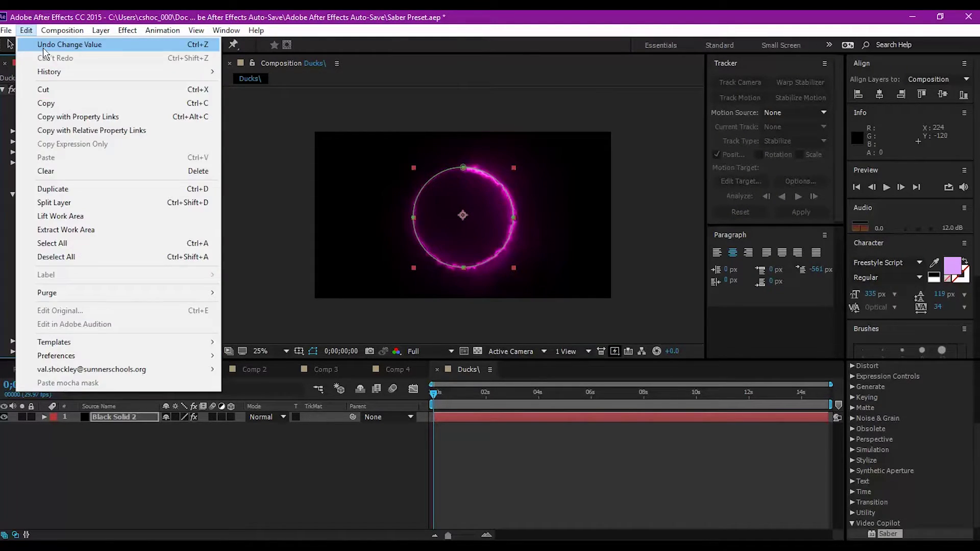
pyautogui.click(43, 47)
pyautogui.click(26, 30)
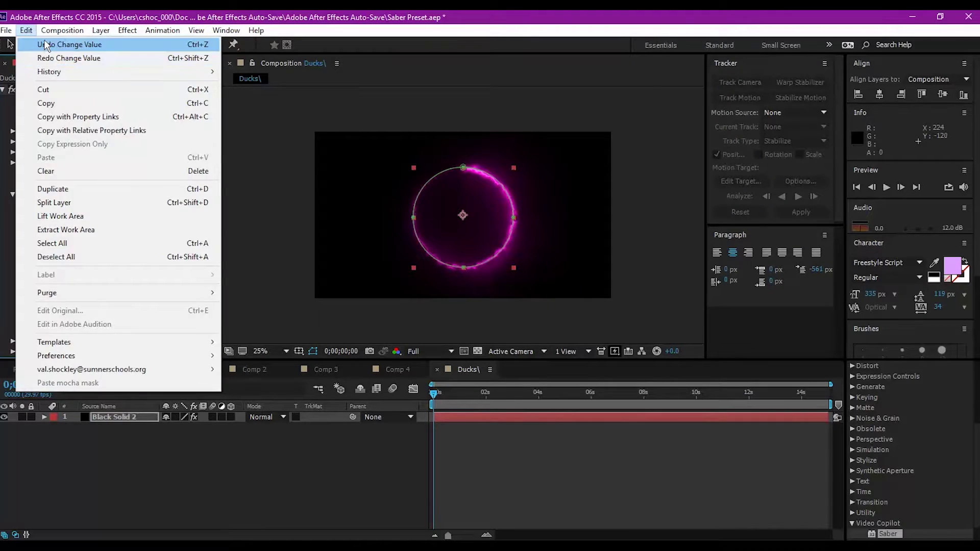
pyautogui.click(44, 42)
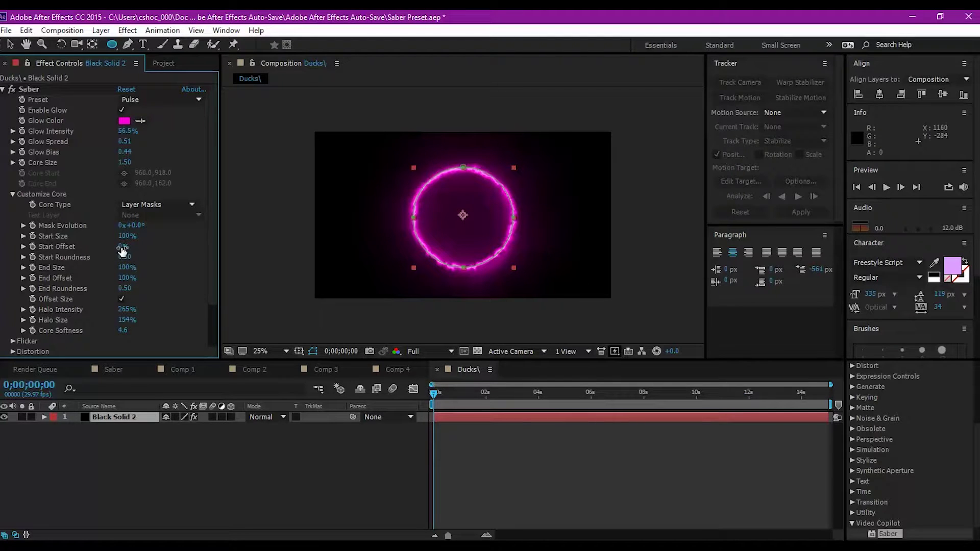
# Set the Saber effect's Start Offset to 100%.
pyautogui.moveTo(122, 250); pyautogui.dragTo(198, 241)
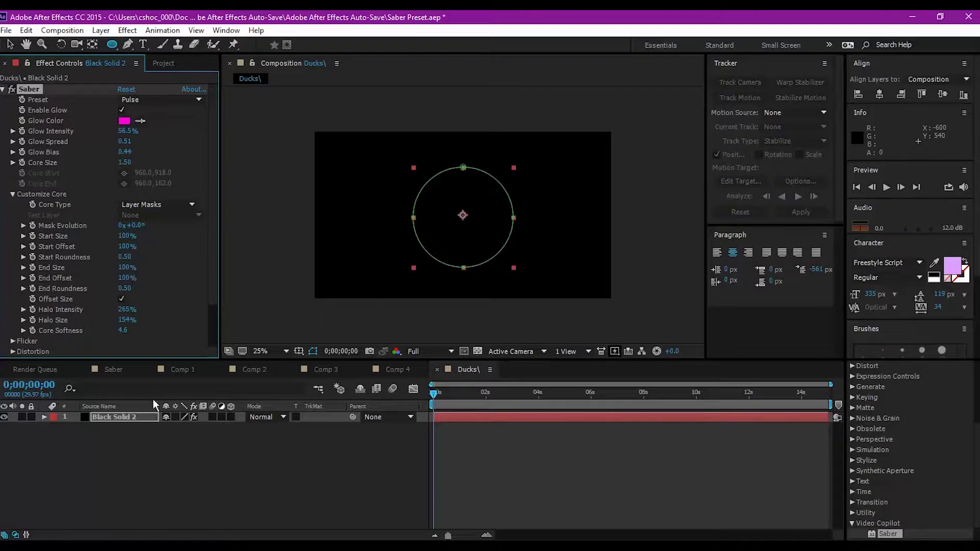
pyautogui.click(107, 417)
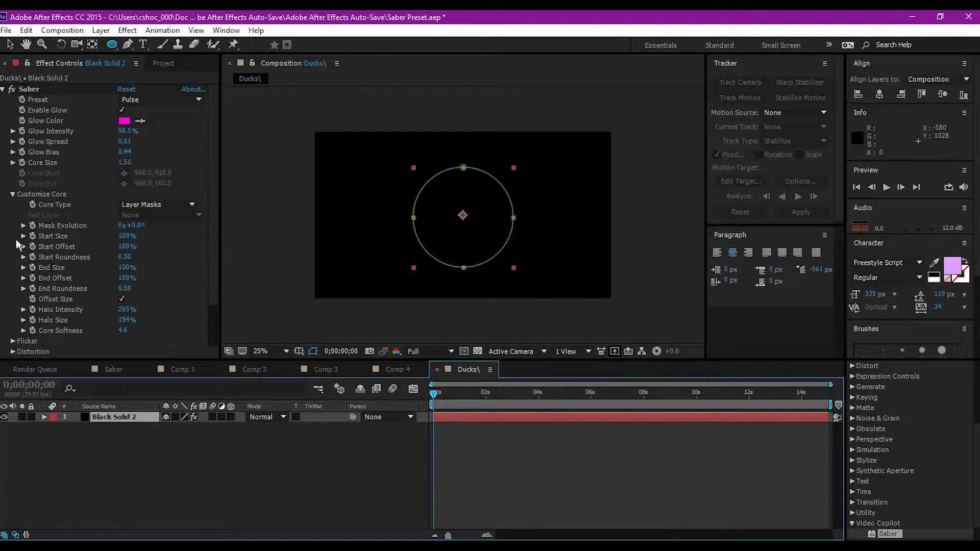
pyautogui.click(35, 235)
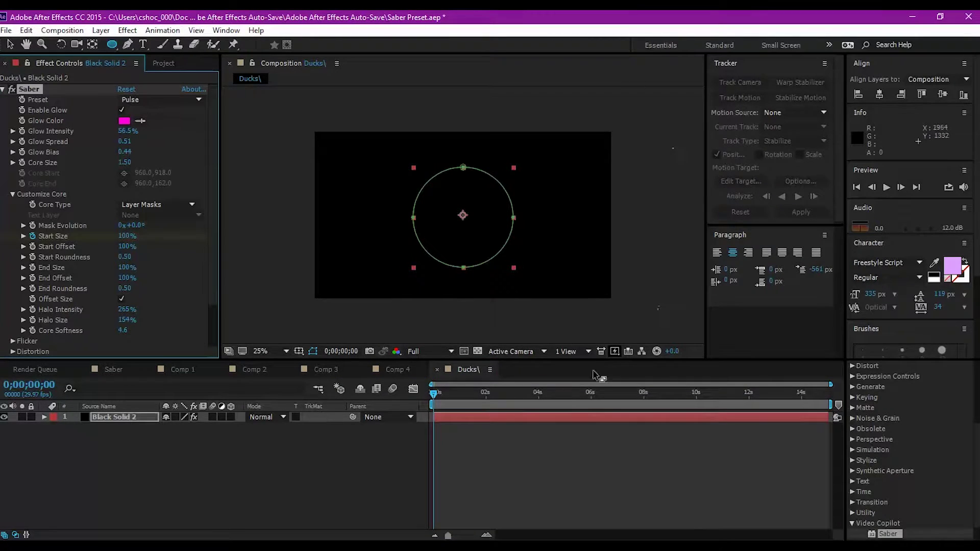
pyautogui.moveTo(432, 398); pyautogui.dragTo(484, 388)
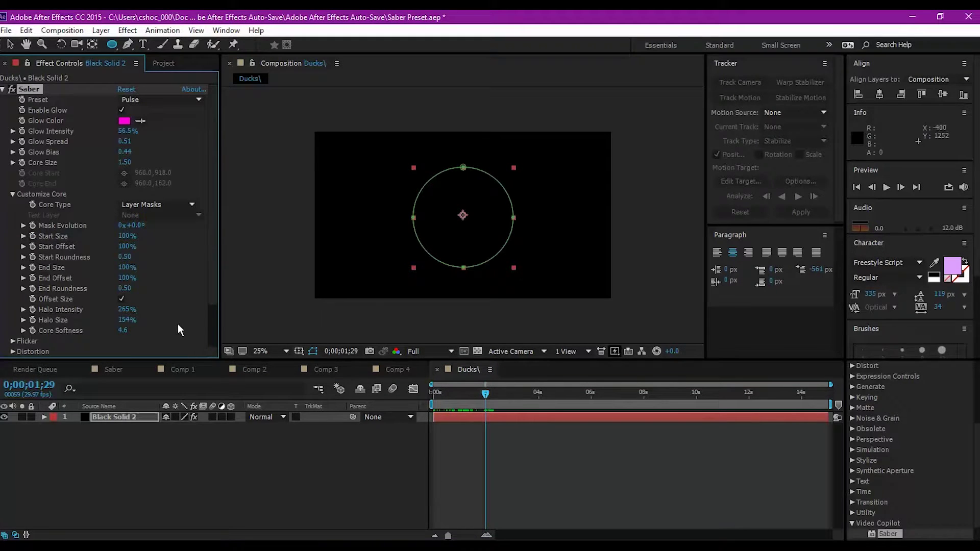
pyautogui.click(357, 414)
pyautogui.press('Home')
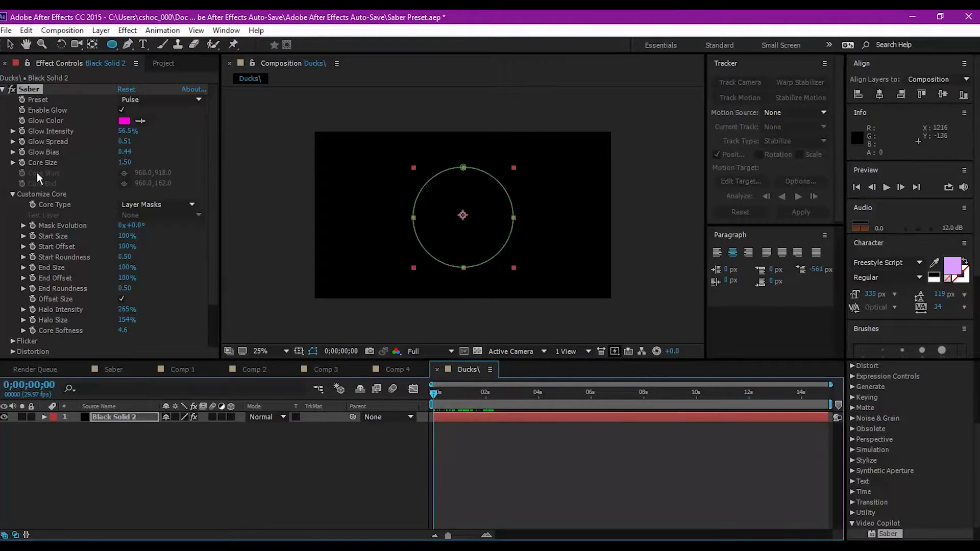
# Keyframe the Saber Start Offset from 100% at the composition start to 0% at 0;00;02;00.
pyautogui.click(35, 249)
pyautogui.moveTo(434, 393); pyautogui.dragTo(485, 396)
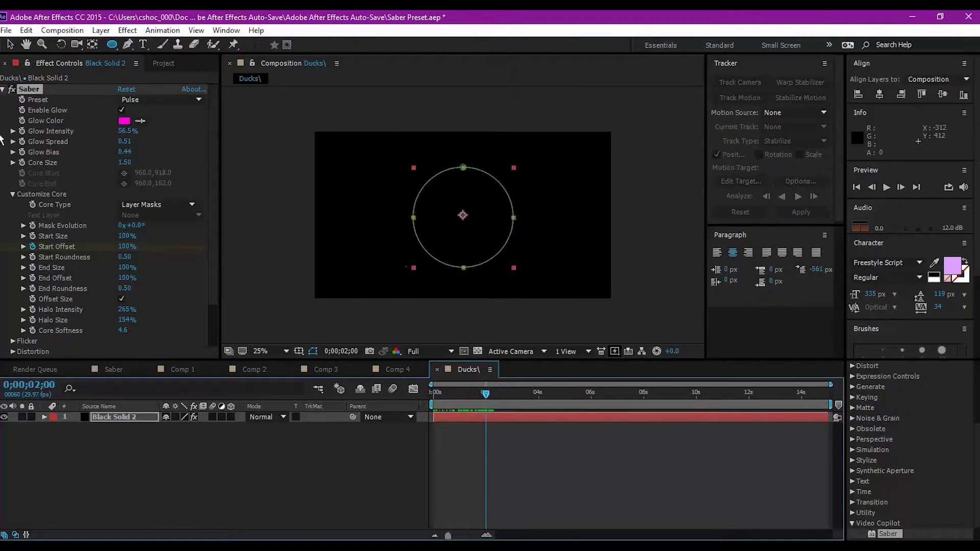
pyautogui.click(125, 247)
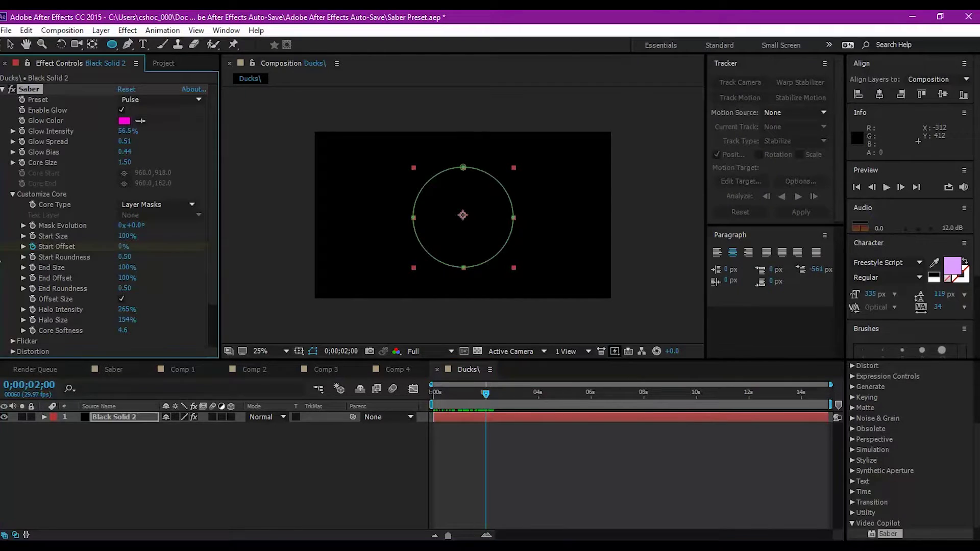
pyautogui.moveTo(1, 258); pyautogui.dragTo(0, 258)
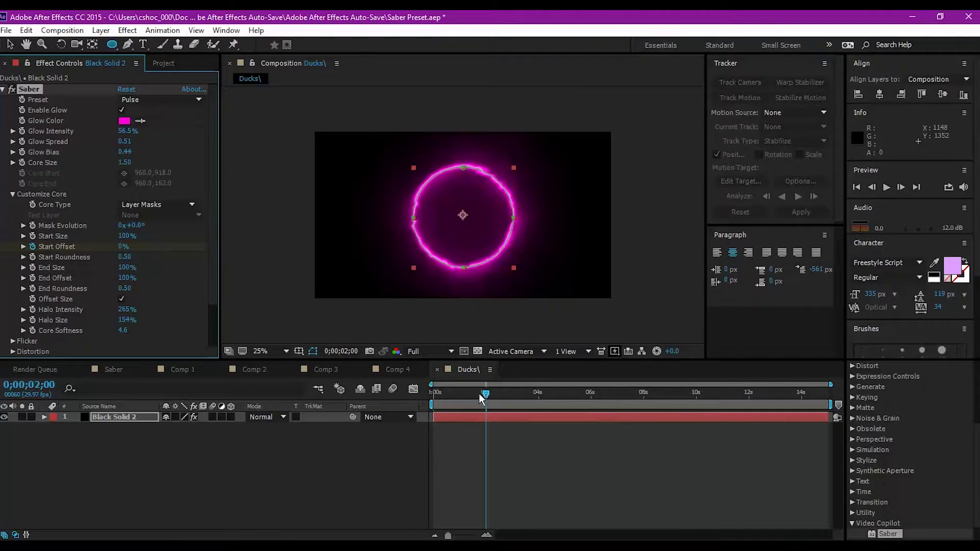
# Play the animation from the start of the composition to check how the ring draws on.
pyautogui.moveTo(480, 396); pyautogui.dragTo(434, 394)
pyautogui.click(439, 452)
pyautogui.click(887, 187)
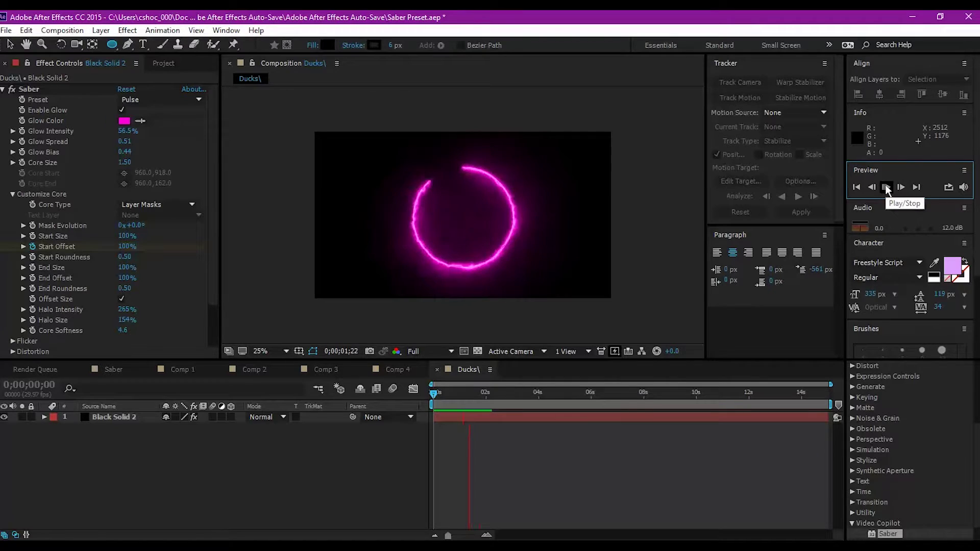
pyautogui.click(887, 188)
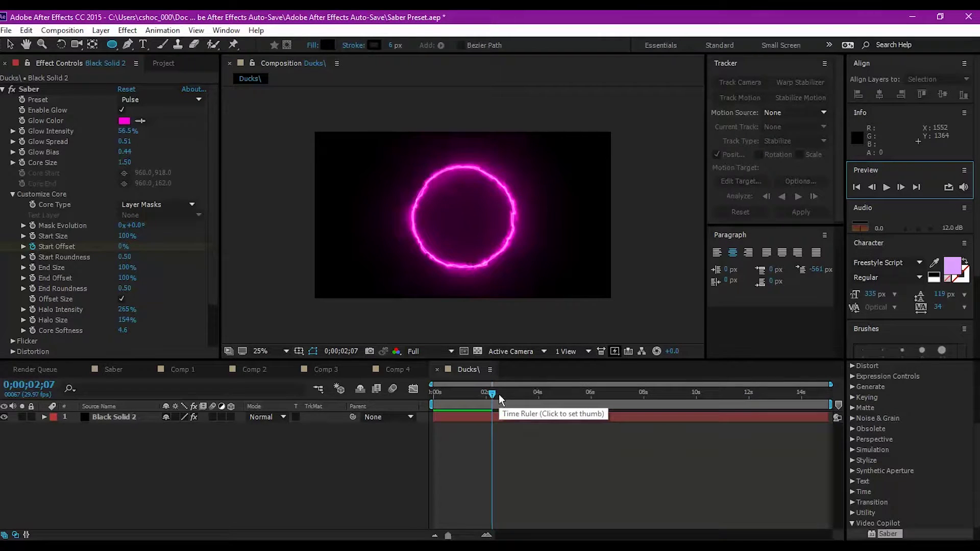
# Keyframe the Saber End Offset from 100% at 0;00;01;00 to 0% at 0;00;02;04.
pyautogui.moveTo(490, 392)
pyautogui.mouseDown()
pyautogui.moveTo(444, 394)
pyautogui.moveTo(465, 399)
pyautogui.moveTo(457, 397)
pyautogui.mouseUp()
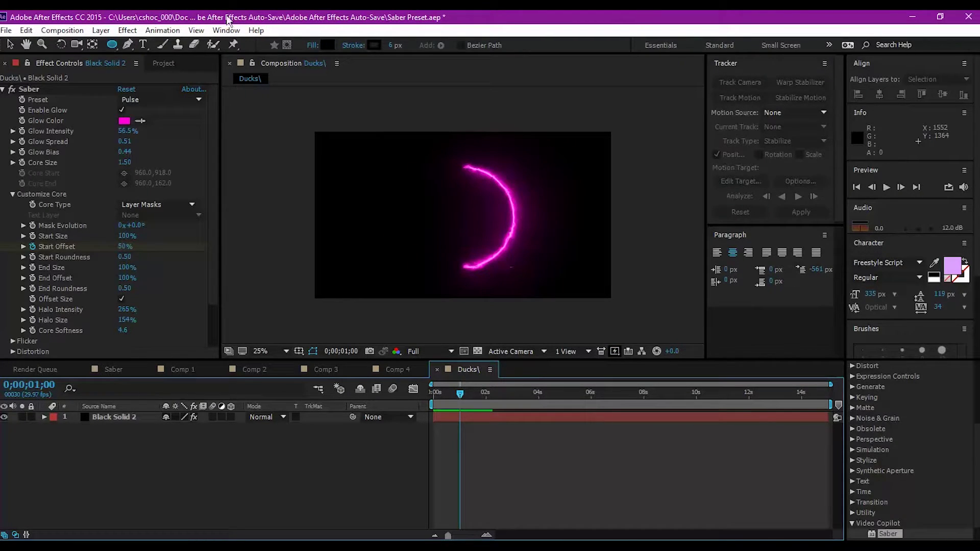
pyautogui.click(29, 276)
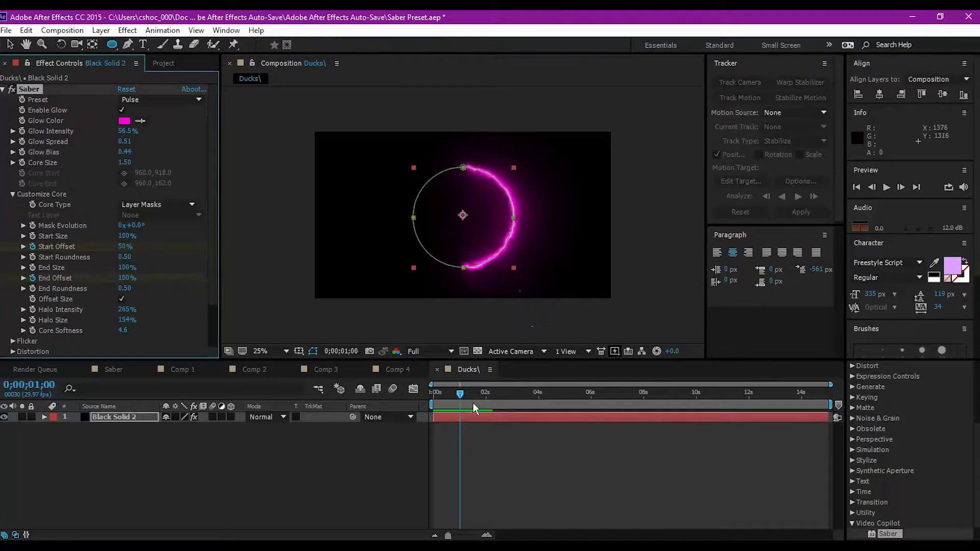
pyautogui.moveTo(460, 397); pyautogui.dragTo(485, 399)
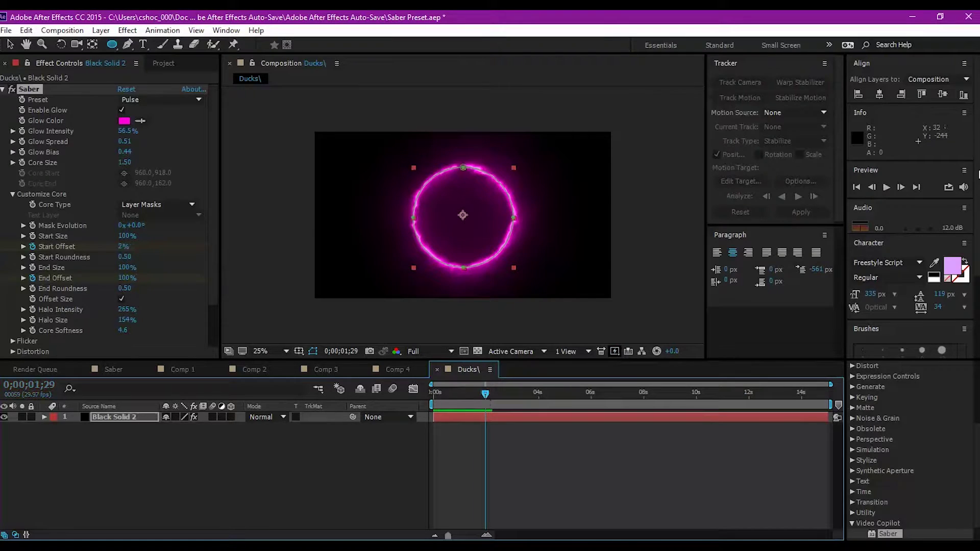
pyautogui.click(901, 187)
pyautogui.click(903, 189)
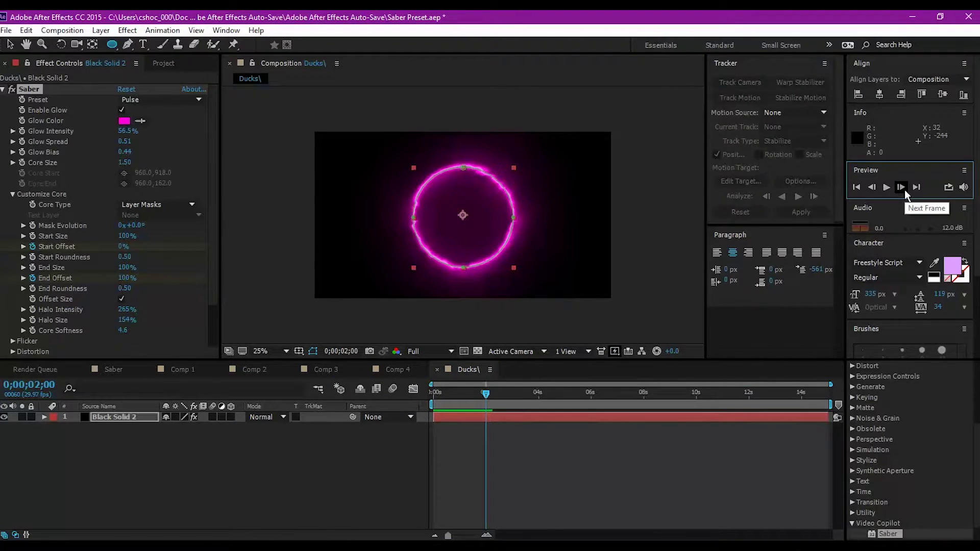
pyautogui.click(901, 188)
pyautogui.click(901, 187)
pyautogui.click(902, 187)
pyautogui.click(901, 187)
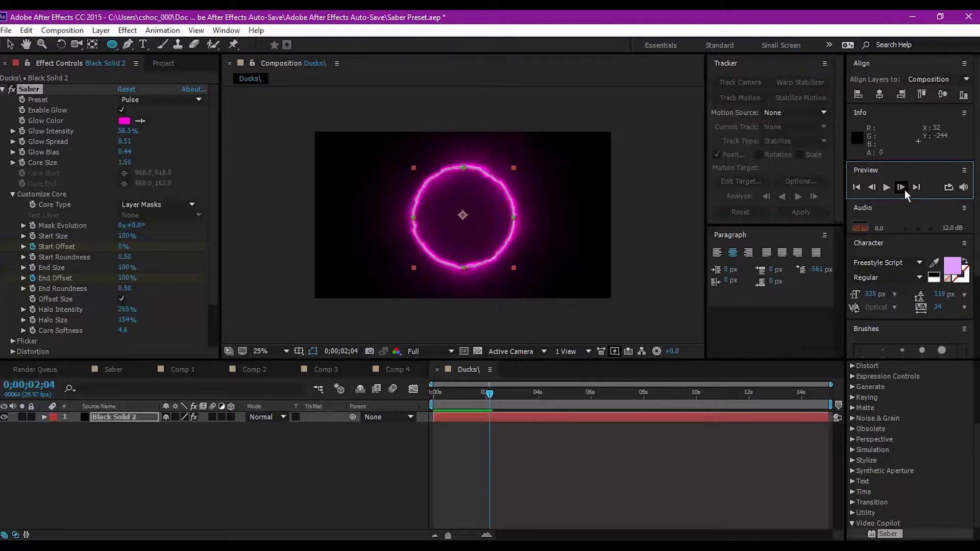
pyautogui.moveTo(126, 277); pyautogui.dragTo(72, 288)
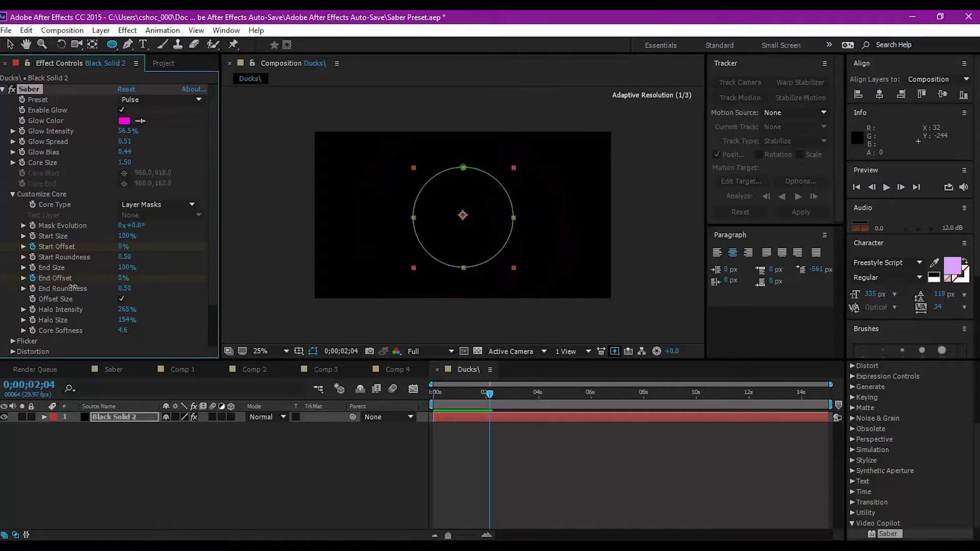
# Preview the ring's draw-on and draw-off animation, and return to the start of the composition.
pyautogui.moveTo(476, 404)
pyautogui.mouseDown()
pyautogui.moveTo(476, 395)
pyautogui.moveTo(456, 401)
pyautogui.mouseUp()
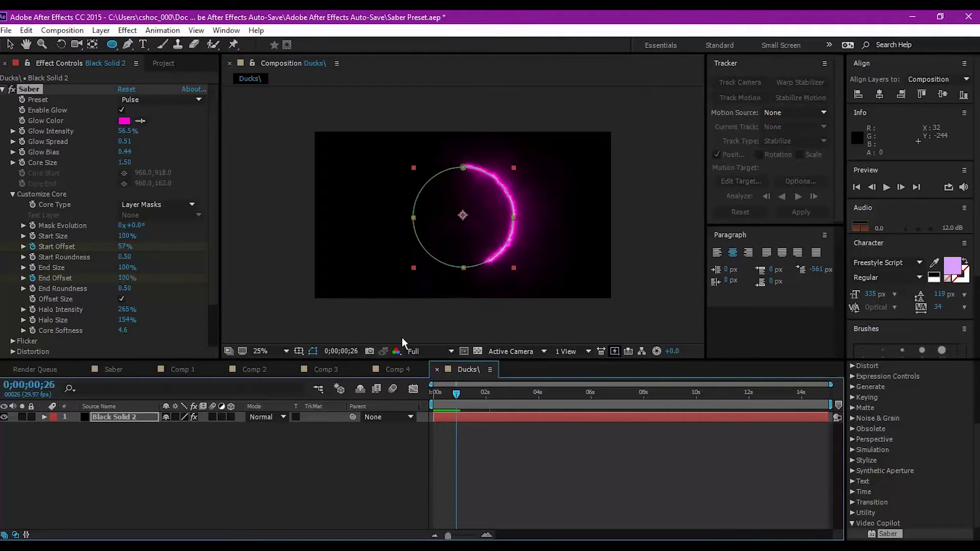
pyautogui.click(886, 188)
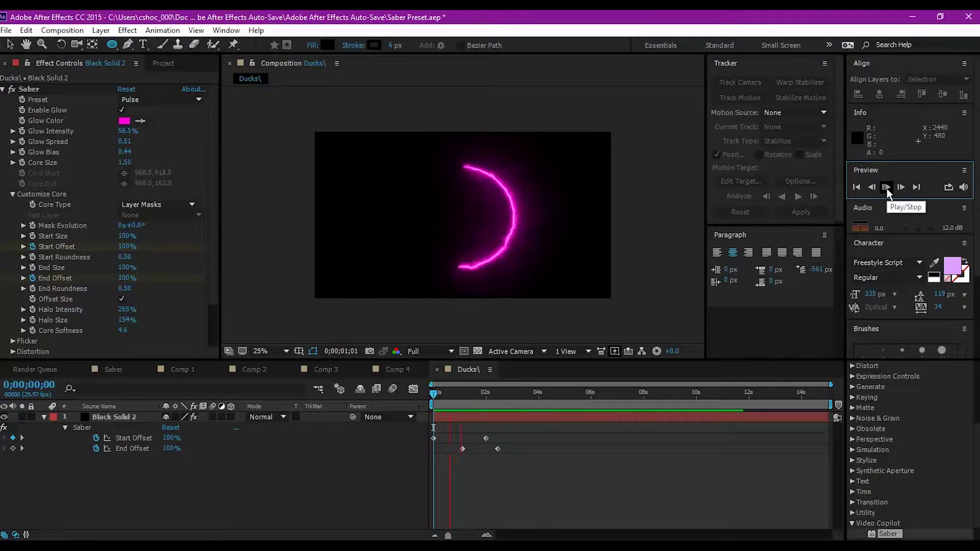
pyautogui.click(886, 188)
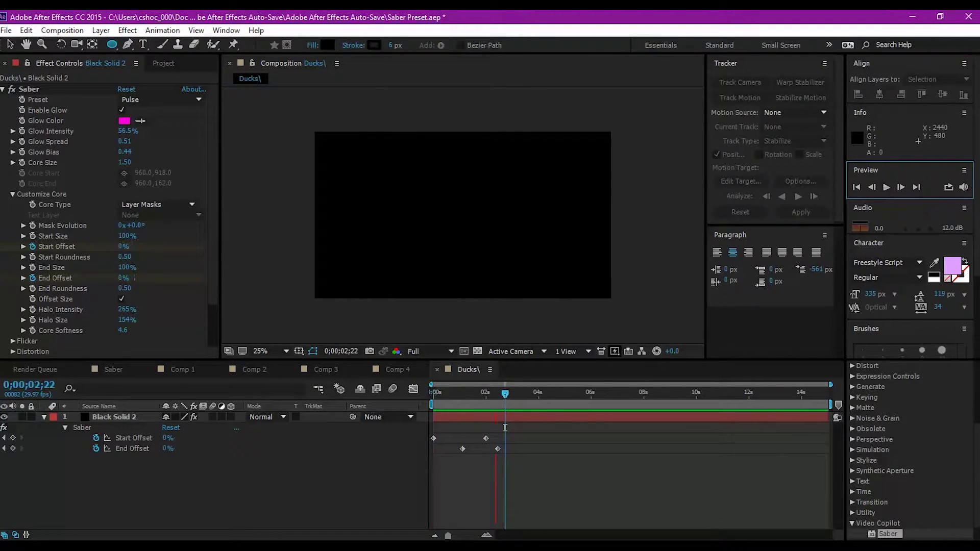
pyautogui.moveTo(491, 393); pyautogui.dragTo(504, 414)
pyautogui.press('Home')
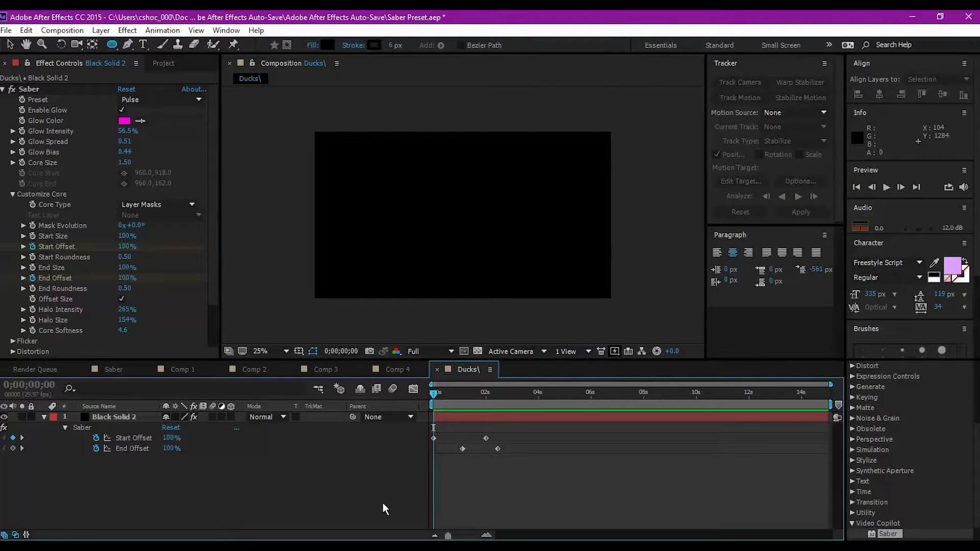
# Collapse the black solid's properties in the timeline and go to 0;00;01;13.
pyautogui.click(23, 417)
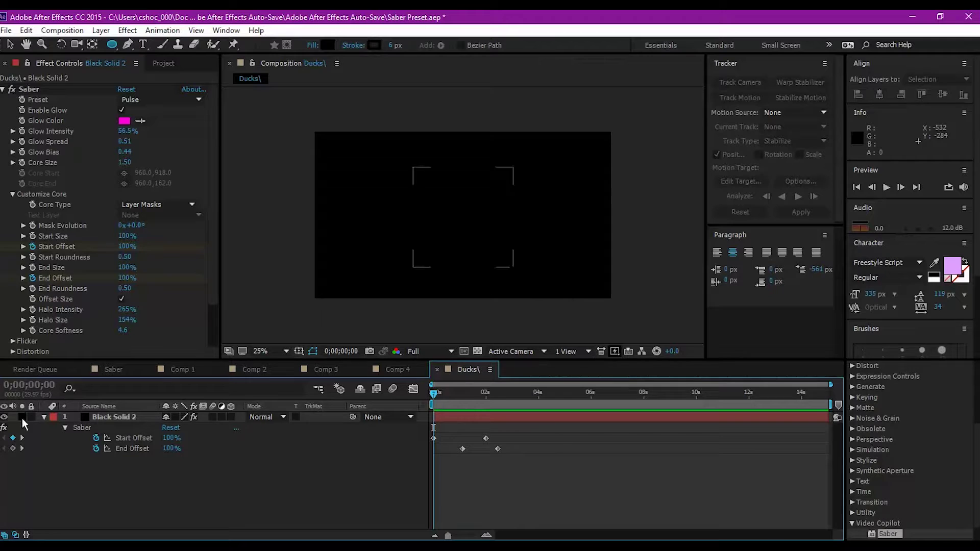
pyautogui.click(44, 417)
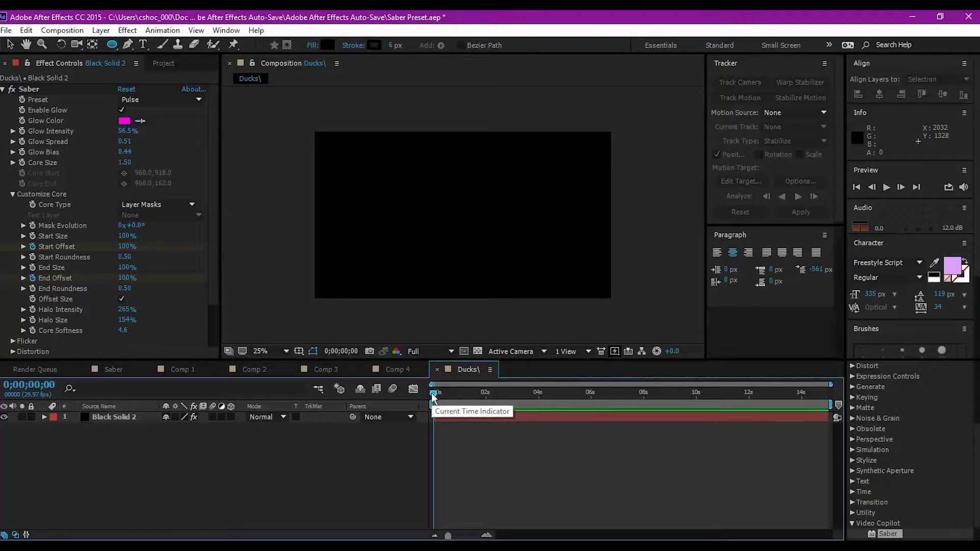
pyautogui.moveTo(432, 396); pyautogui.dragTo(469, 393)
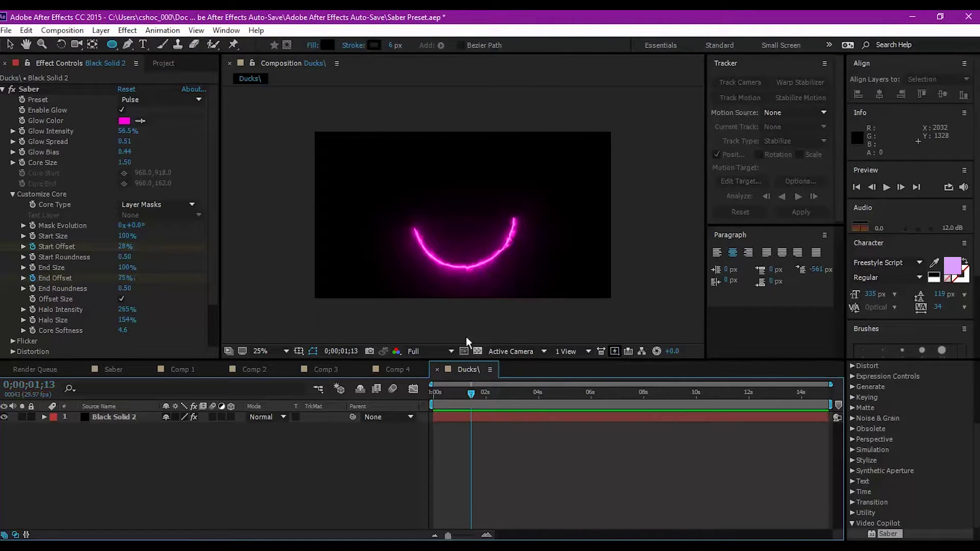
# Add a text layer reading REVEAL over the ring in the composition.
pyautogui.click(146, 48)
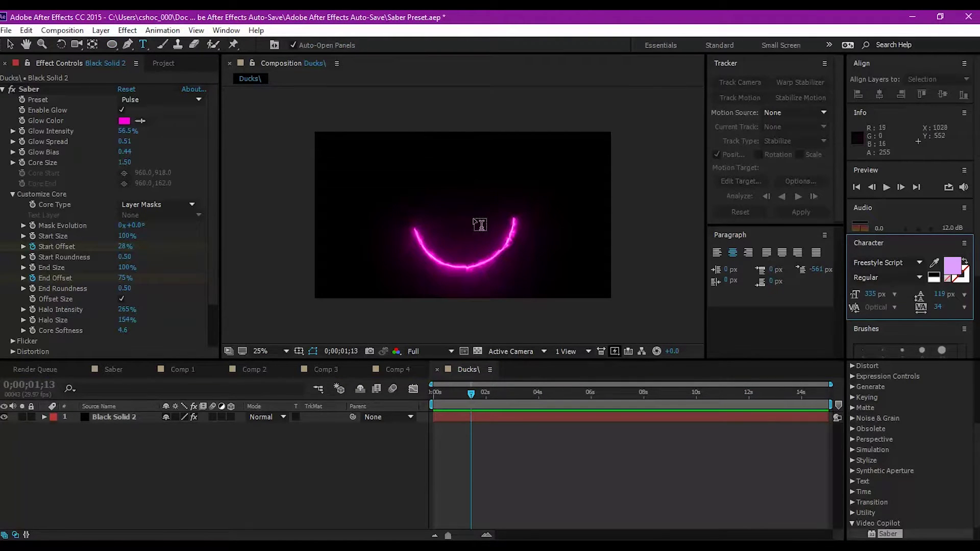
pyautogui.click(492, 214)
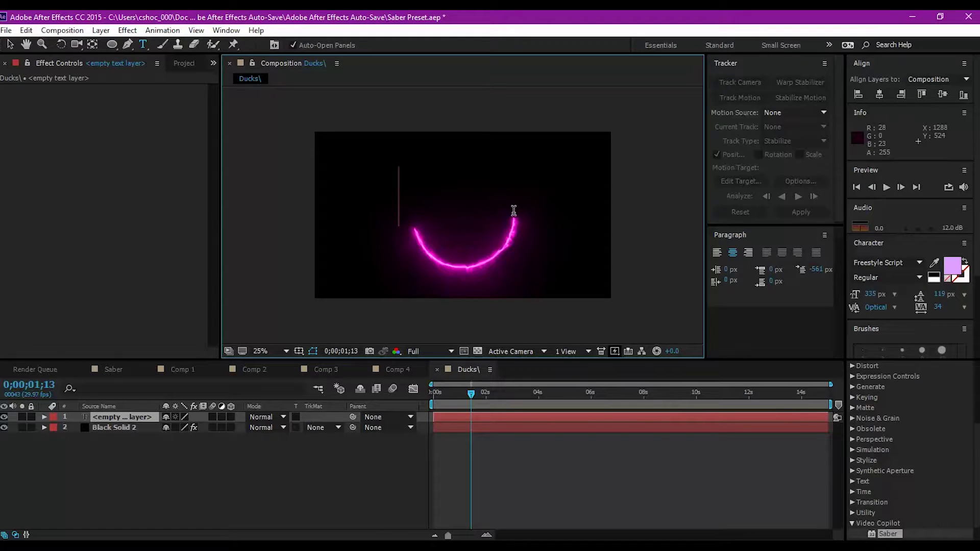
pyautogui.write('RE')
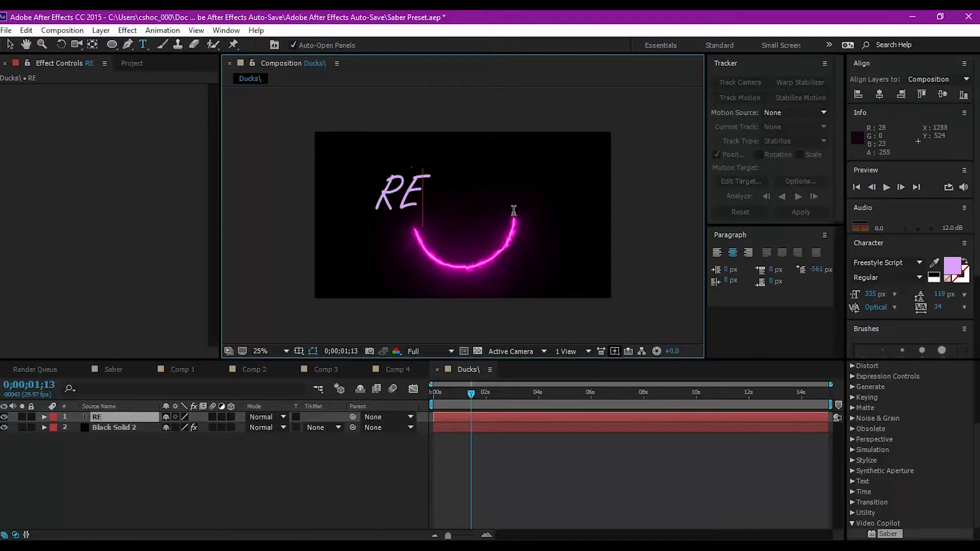
pyautogui.write('VEAL')
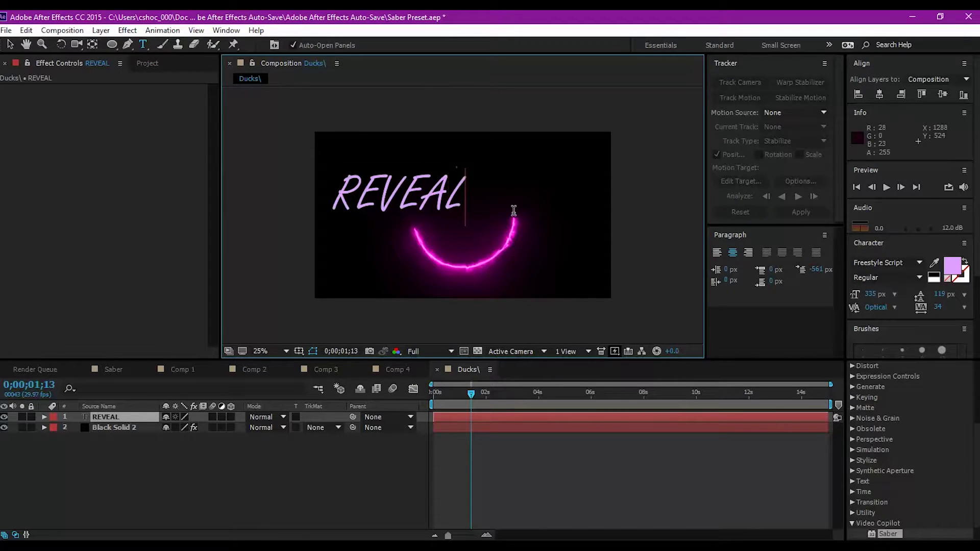
# Restyle the REVEAL text at 185 px in white (FFFFFF) and move it inside the ring.
pyautogui.moveTo(472, 193); pyautogui.dragTo(321, 242)
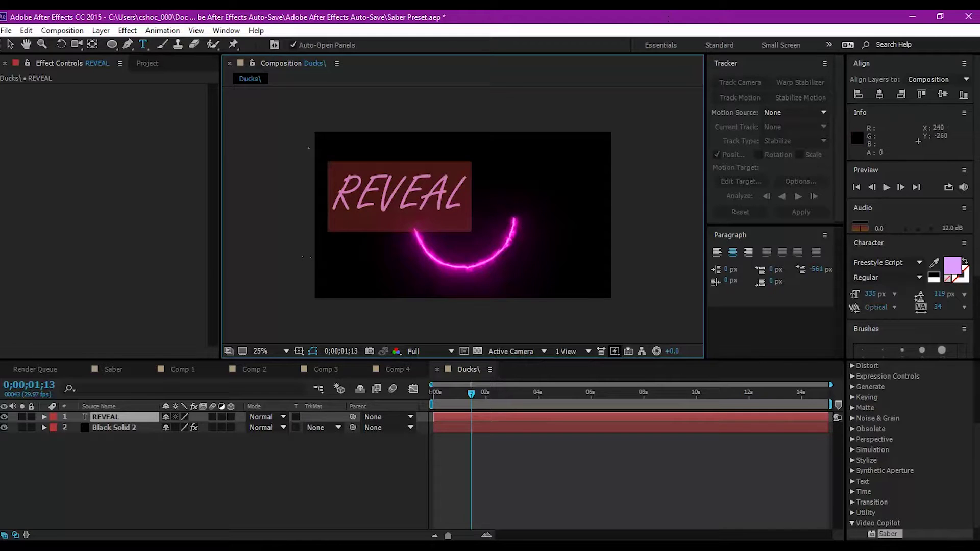
pyautogui.moveTo(870, 295); pyautogui.dragTo(801, 321)
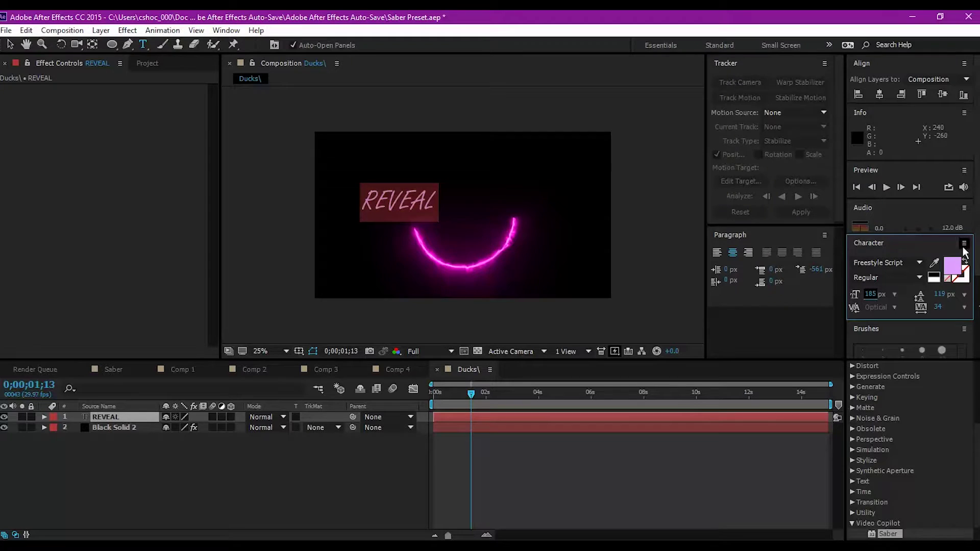
pyautogui.moveTo(208, 317); pyautogui.dragTo(71, 283)
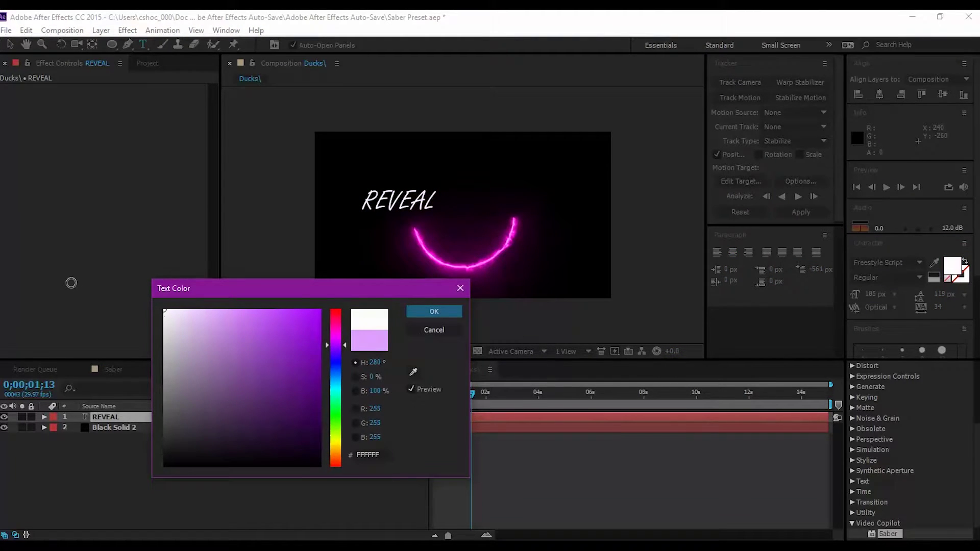
pyautogui.click(428, 311)
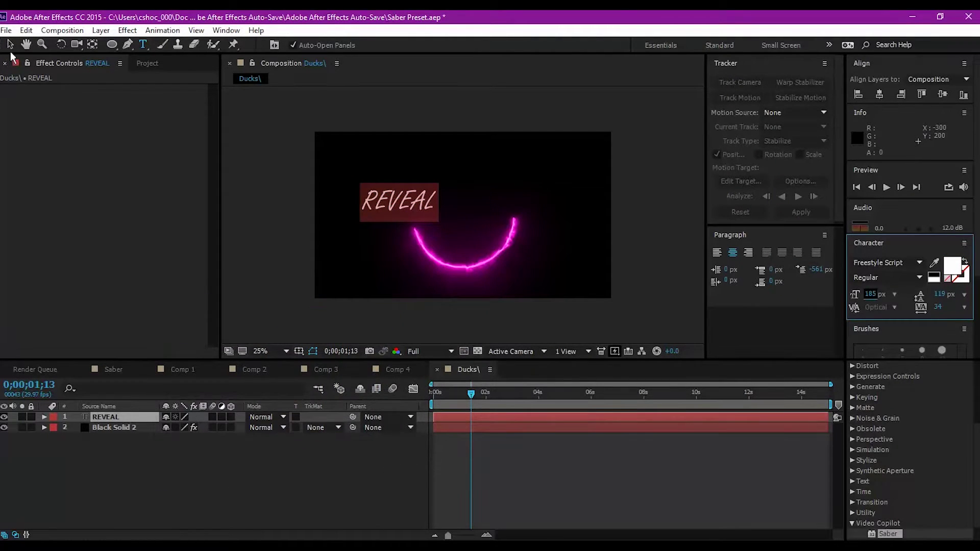
pyautogui.moveTo(418, 199); pyautogui.dragTo(484, 220)
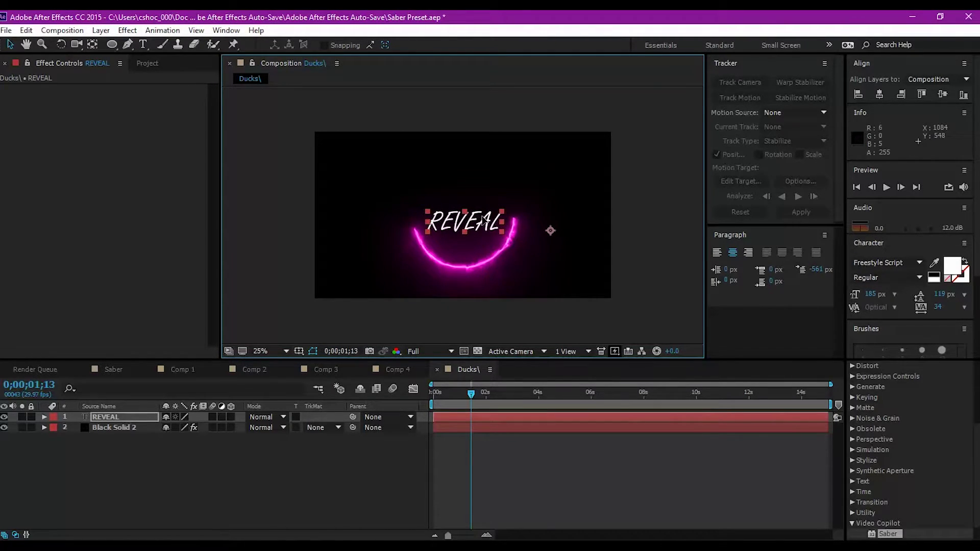
pyautogui.click(246, 464)
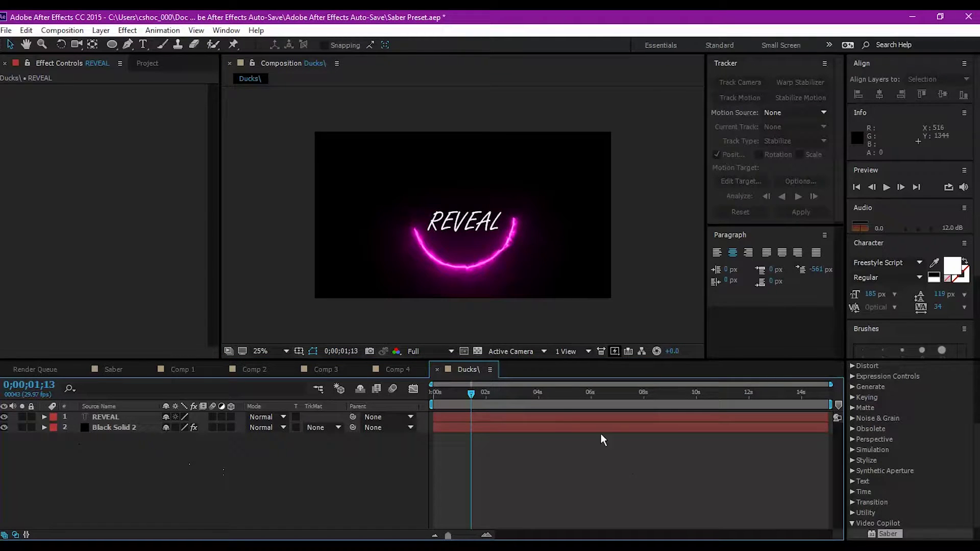
# Move the REVEAL layer below Black Solid 2 and set the solid's blending mode to Screen.
pyautogui.moveTo(120, 418); pyautogui.dragTo(119, 435)
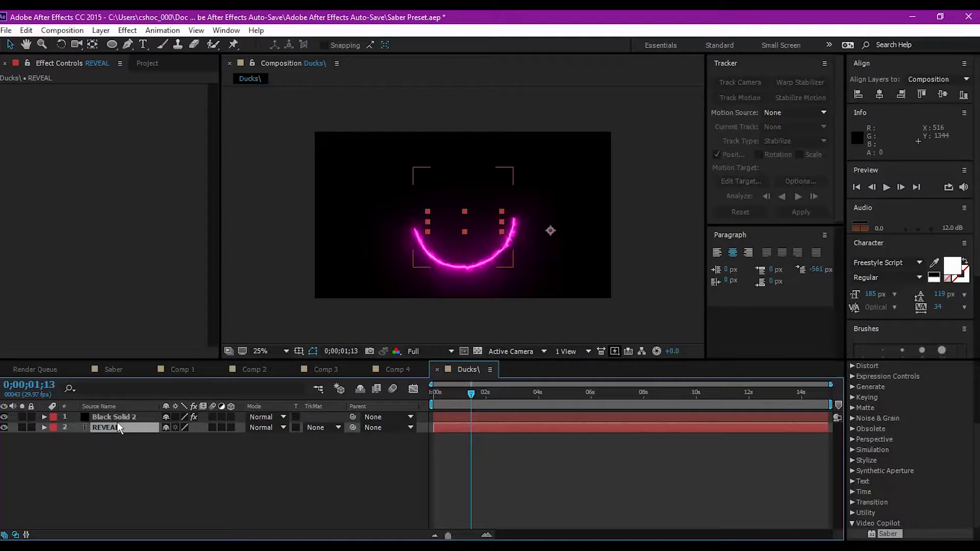
pyautogui.click(122, 417)
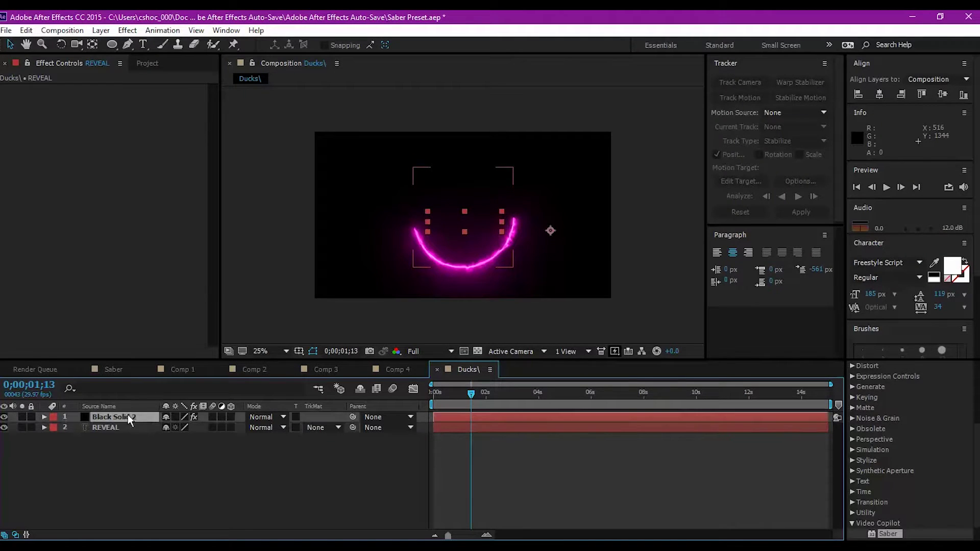
pyautogui.click(264, 418)
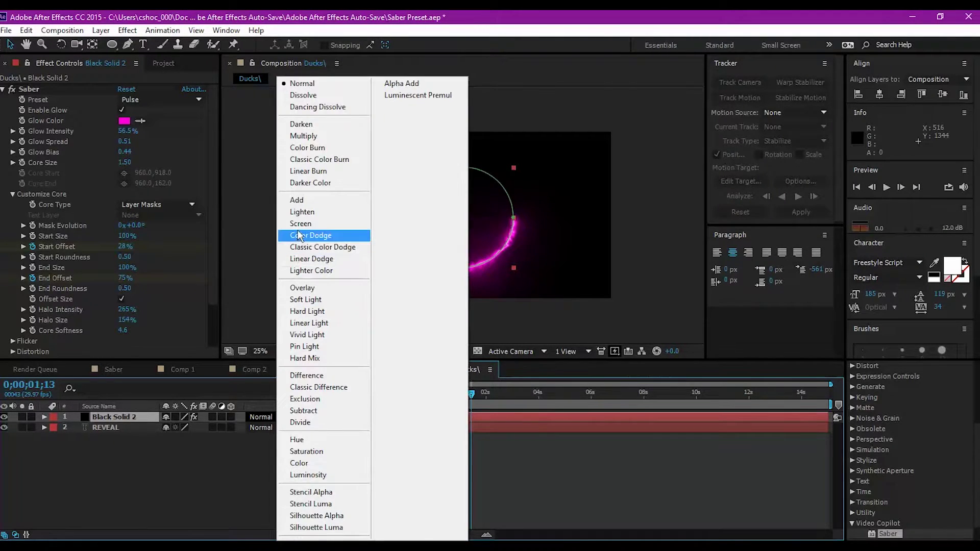
pyautogui.click(332, 221)
pyautogui.click(317, 483)
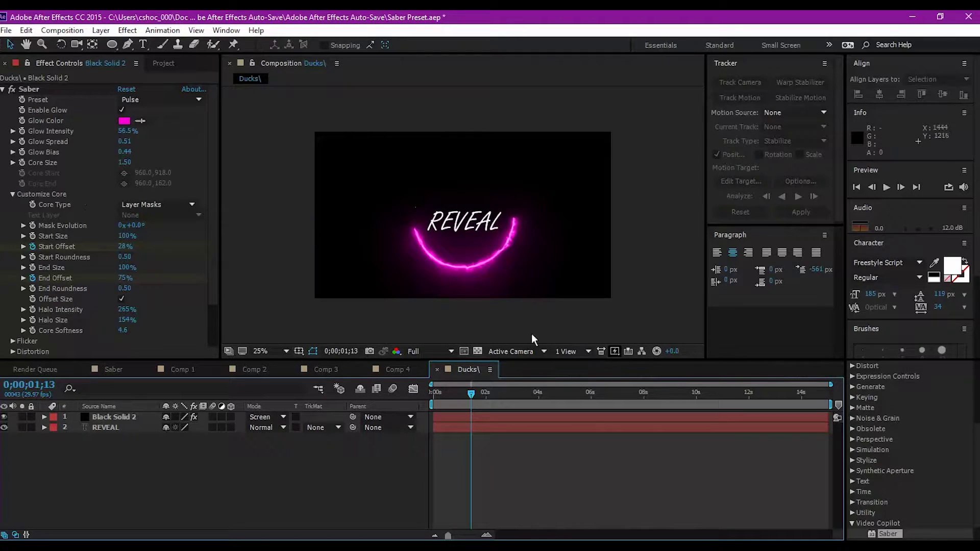
# Preview the ring animation over the text from the start of the composition.
pyautogui.moveTo(474, 394); pyautogui.dragTo(351, 401)
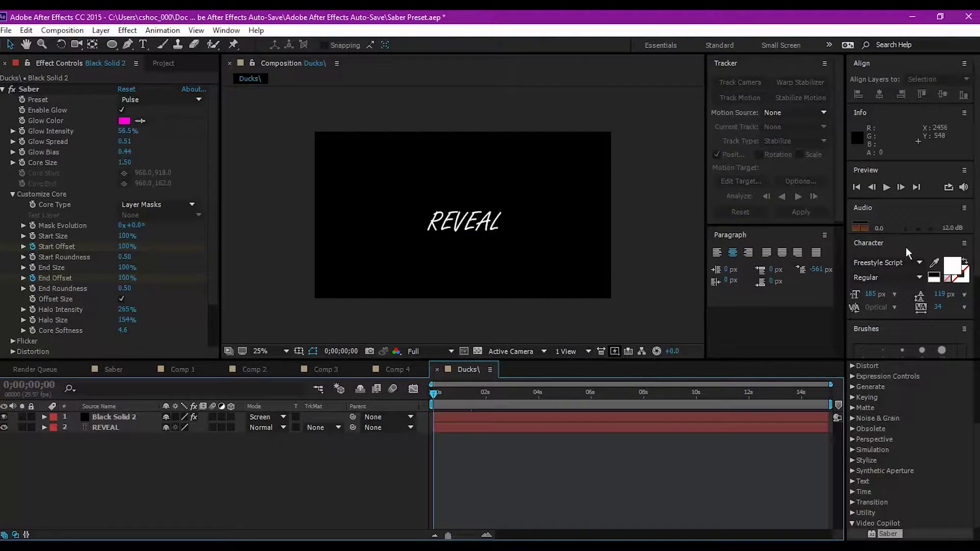
pyautogui.click(888, 190)
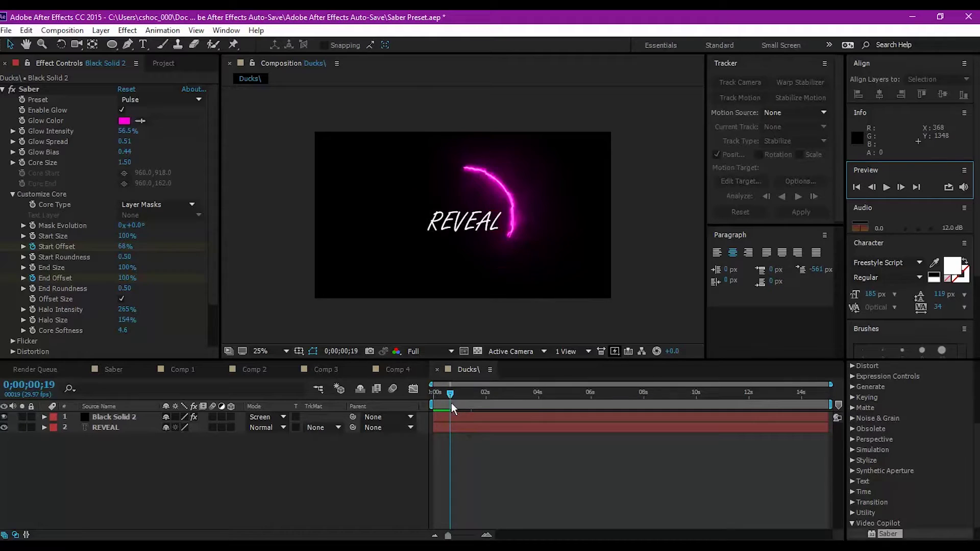
pyautogui.click(204, 441)
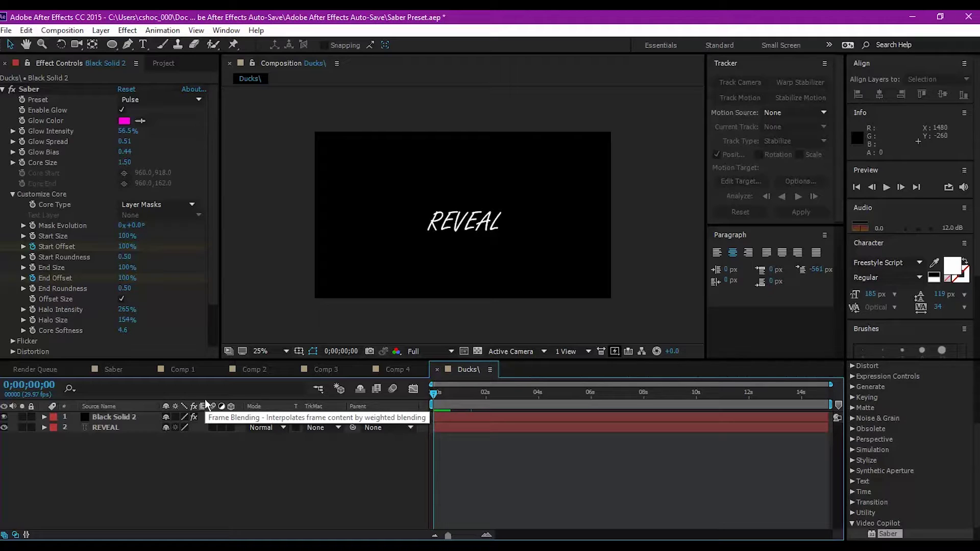
# Duplicate Black Solid 2 and set the REVEAL layer's track matte to Luma Matte "Black Solid 2".
pyautogui.click(137, 417)
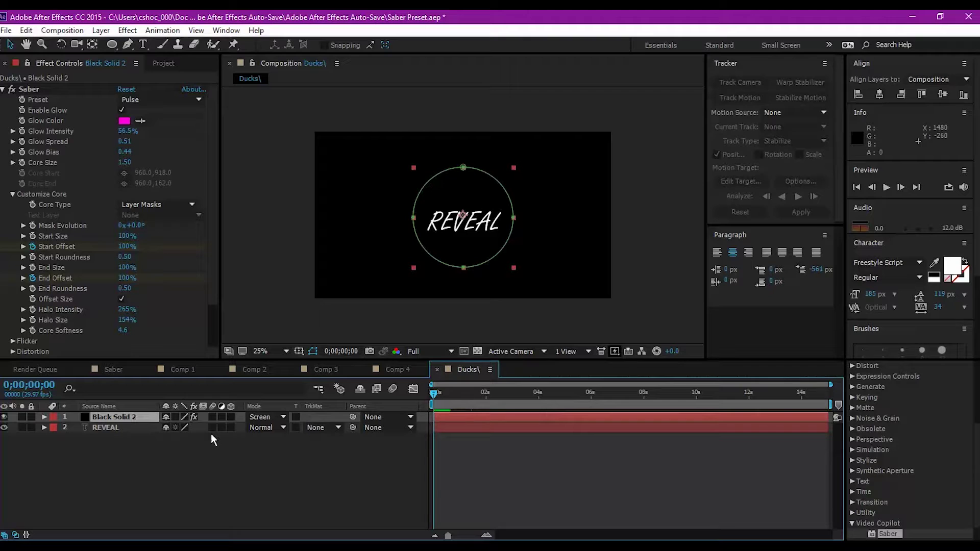
pyautogui.hotkey('ctrl', 'd')
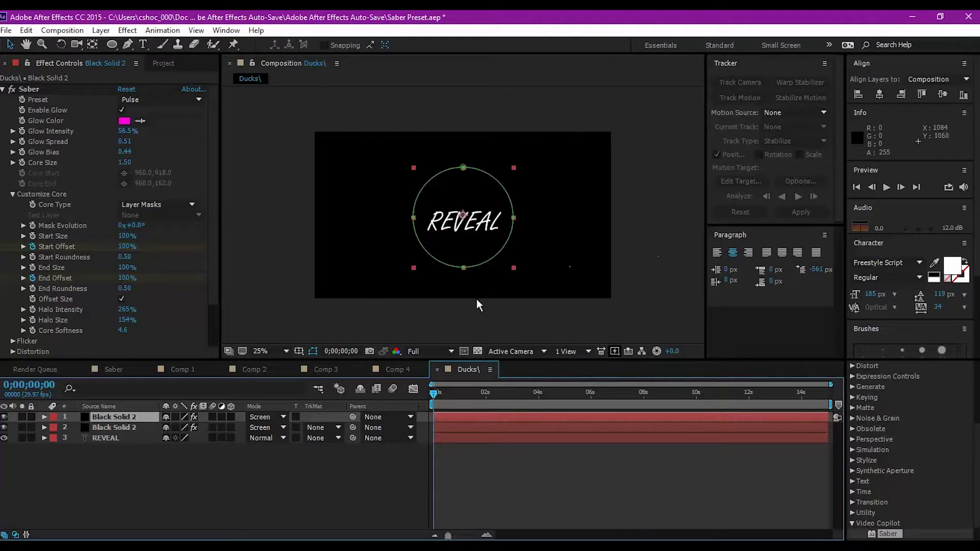
pyautogui.click(111, 438)
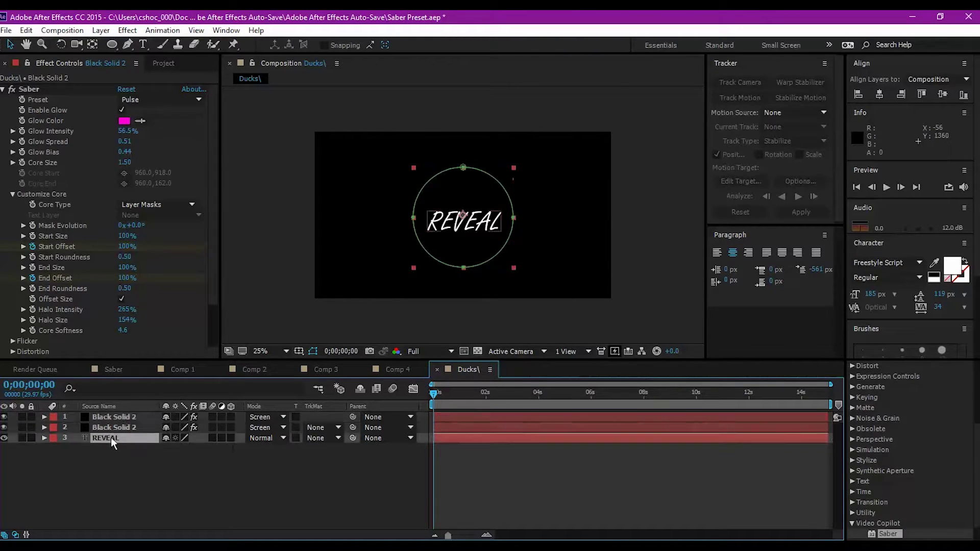
pyautogui.click(319, 434)
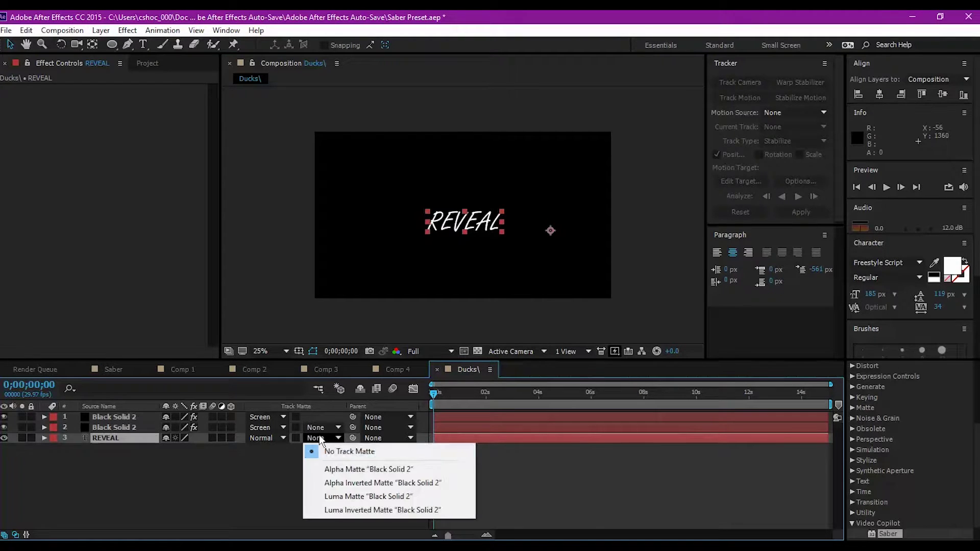
pyautogui.click(359, 498)
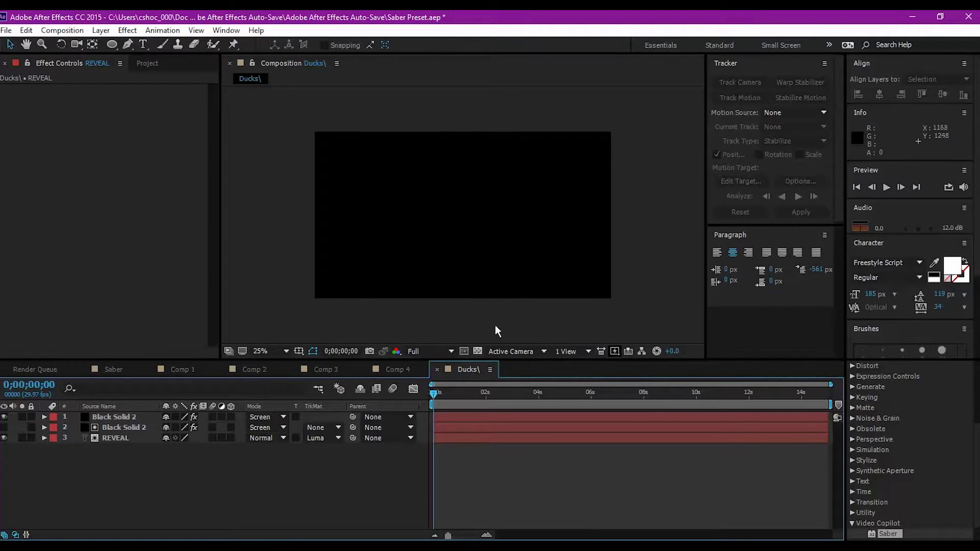
# Preview the matted text reveal and go to 0;00;01;13.
pyautogui.click(885, 188)
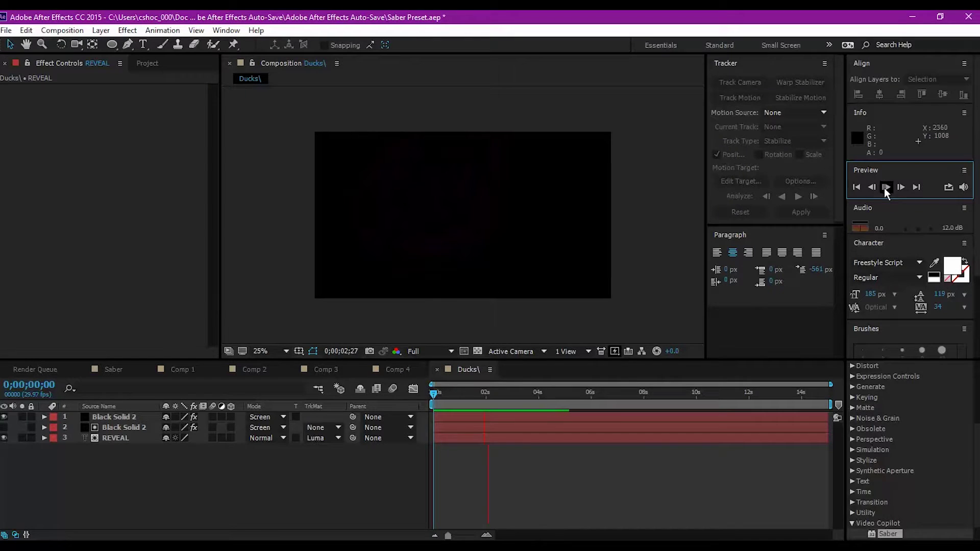
pyautogui.click(885, 188)
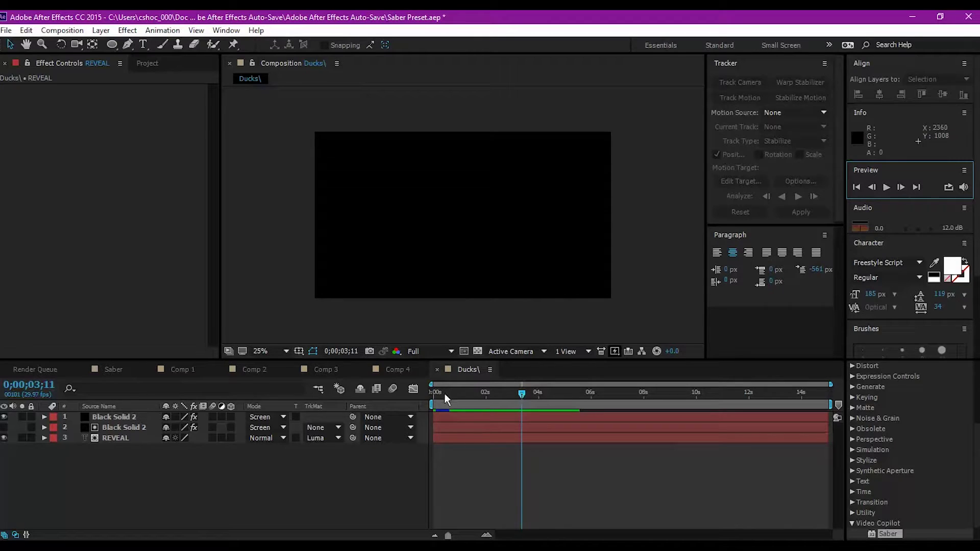
pyautogui.click(520, 396)
pyautogui.moveTo(522, 395); pyautogui.dragTo(473, 399)
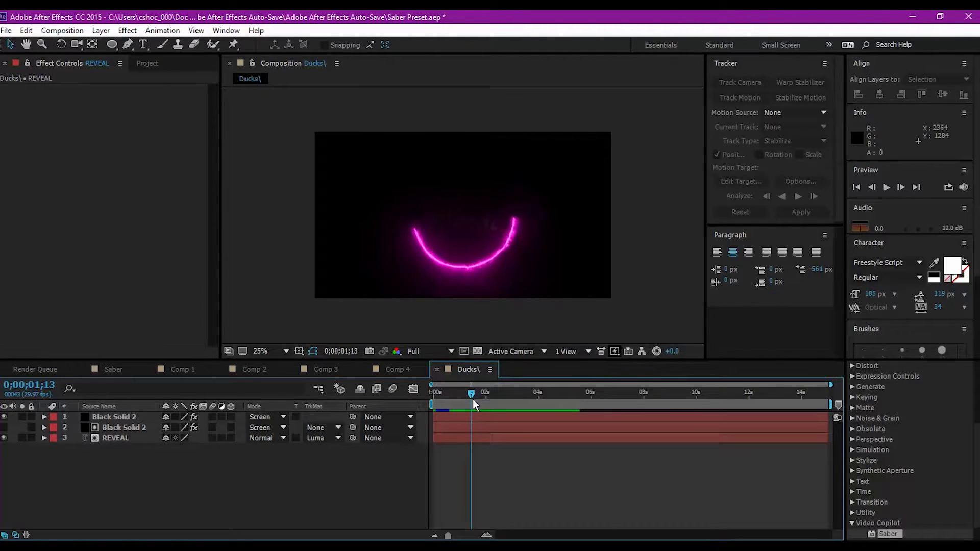
# Raise the matte solid's Saber Glow Intensity to 111.5% and Glow Spread to 0.83.
pyautogui.click(114, 426)
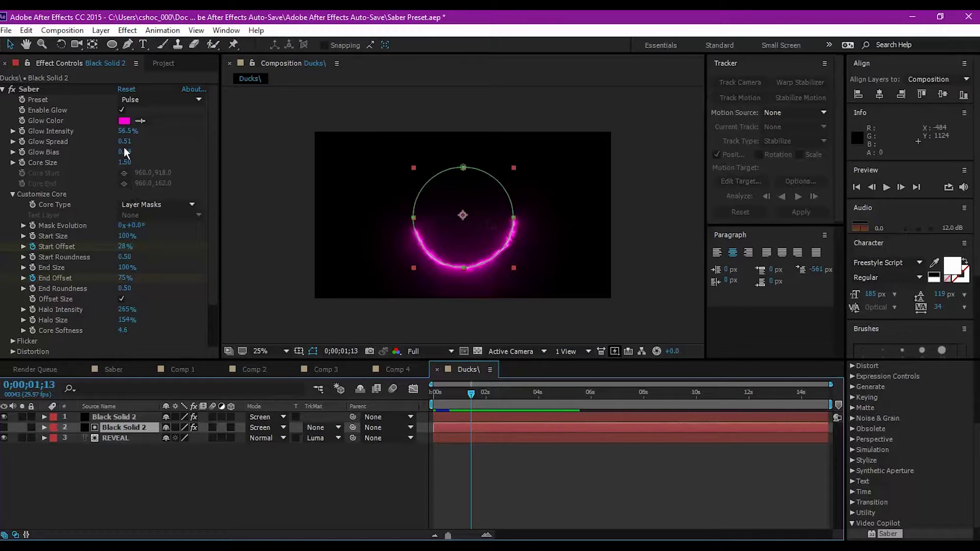
pyautogui.moveTo(126, 135); pyautogui.dragTo(160, 133)
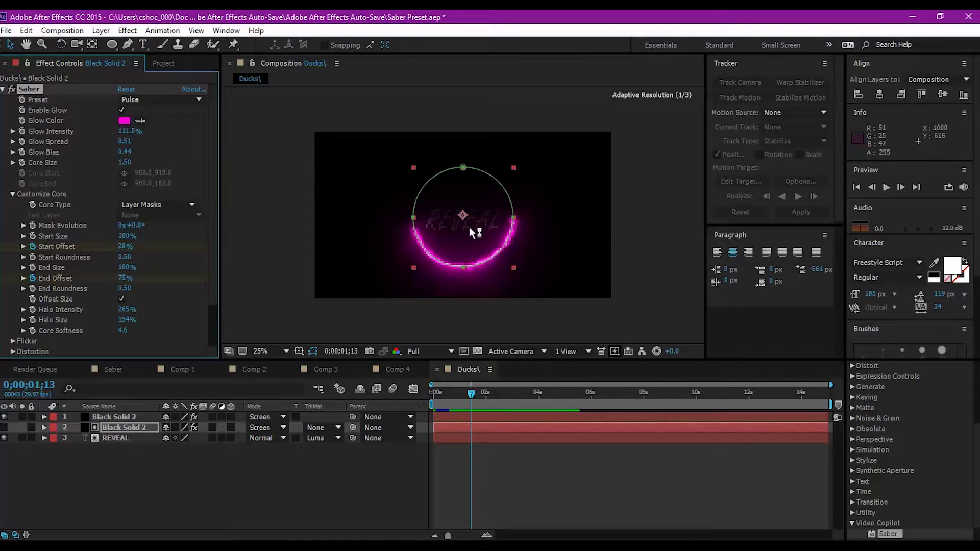
pyautogui.moveTo(126, 143); pyautogui.dragTo(154, 142)
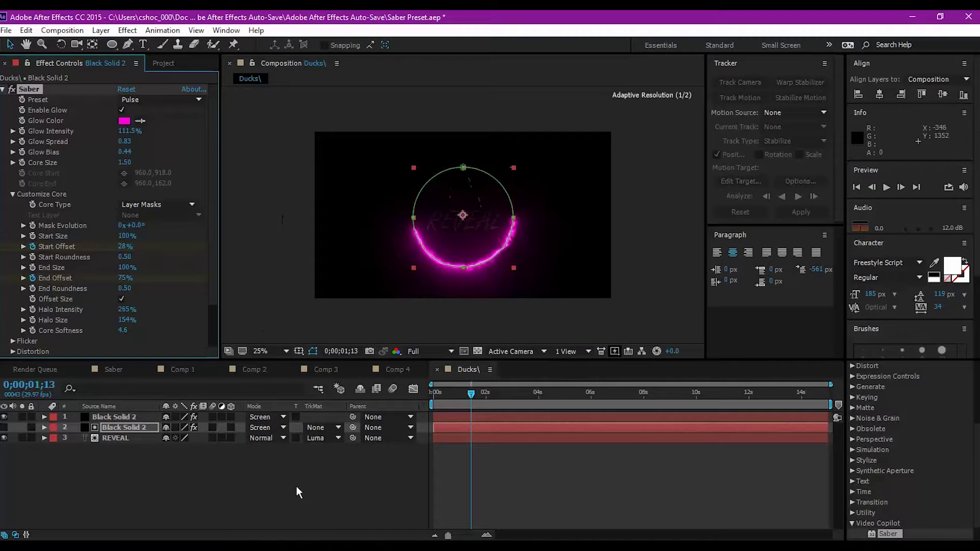
pyautogui.click(335, 500)
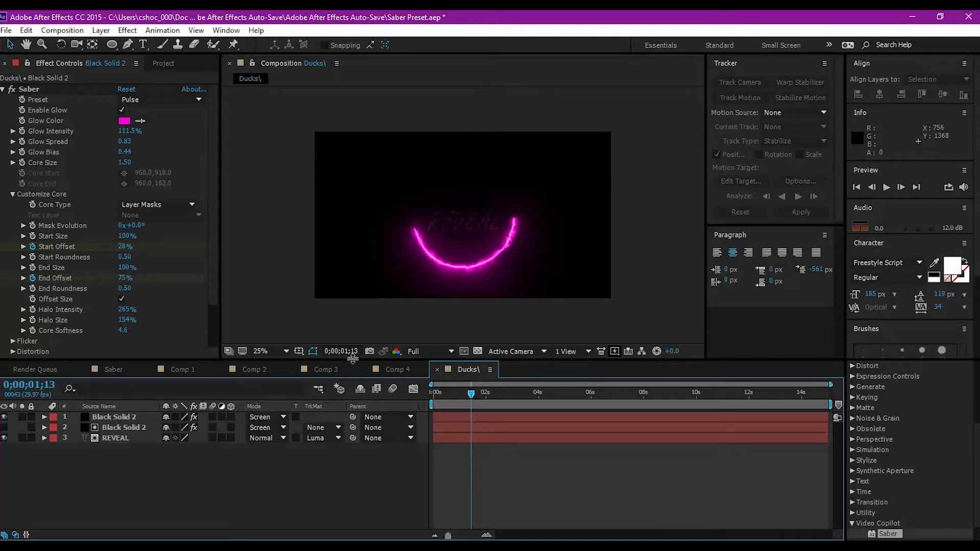
# Switch to Comp 2 and scrub the burning HEAT text animation to 0;00;00;26.
pyautogui.click(322, 365)
pyautogui.click(267, 366)
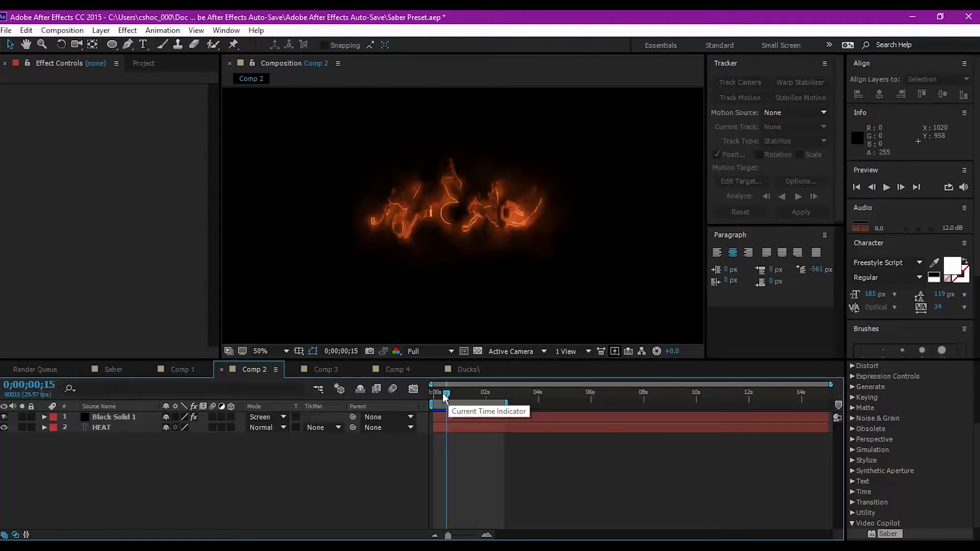
pyautogui.moveTo(446, 397); pyautogui.dragTo(455, 399)
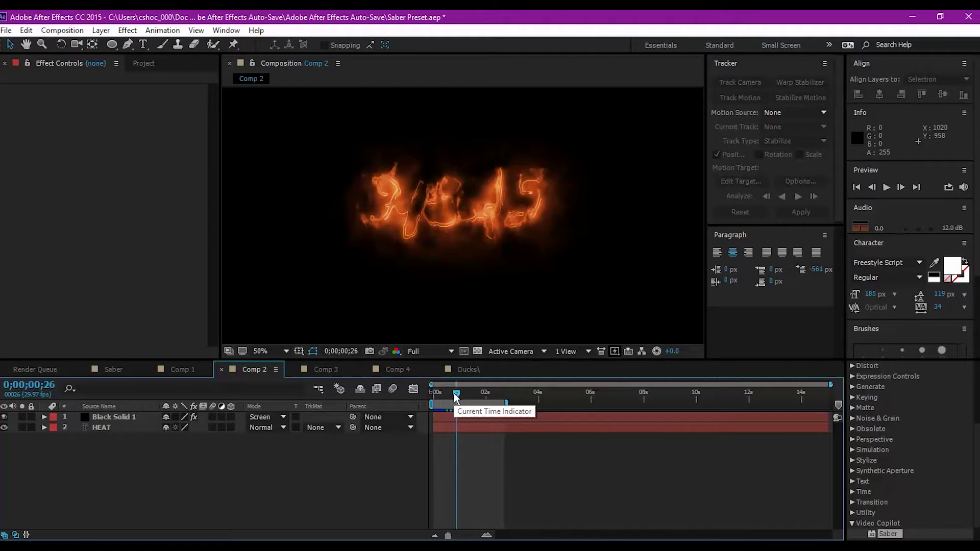
# Examine the Saber effect's Customize Core settings on Black Solid 1, including the Core Type options.
pyautogui.click(142, 418)
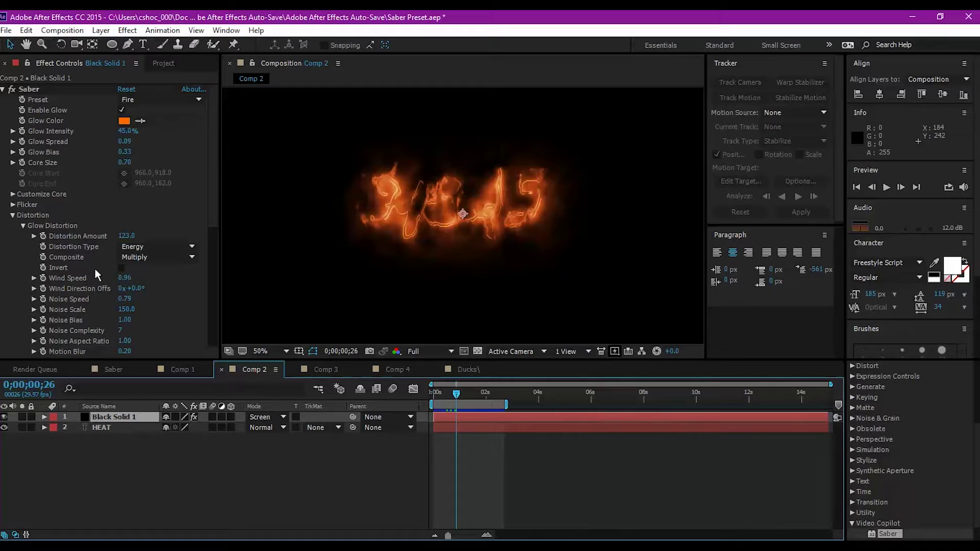
pyautogui.click(13, 194)
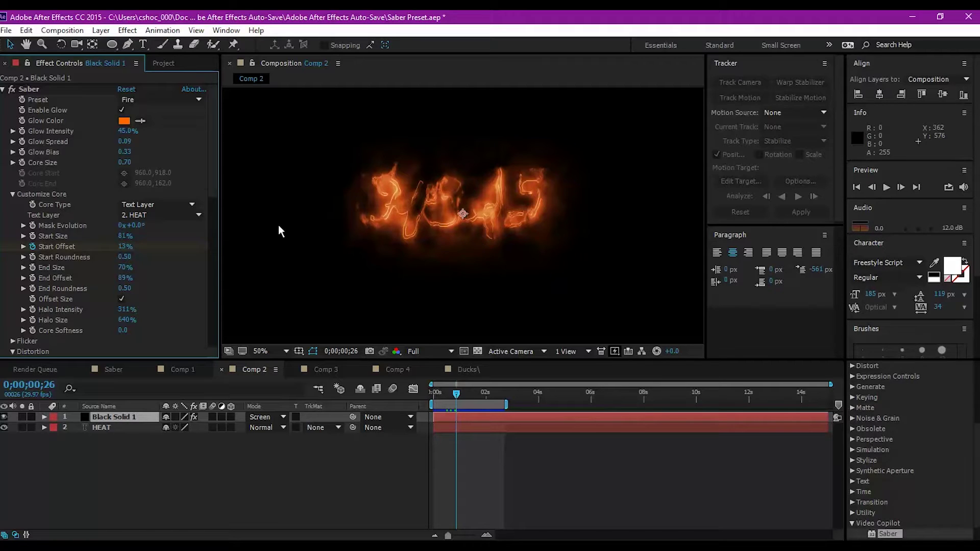
pyautogui.click(173, 213)
pyautogui.click(172, 203)
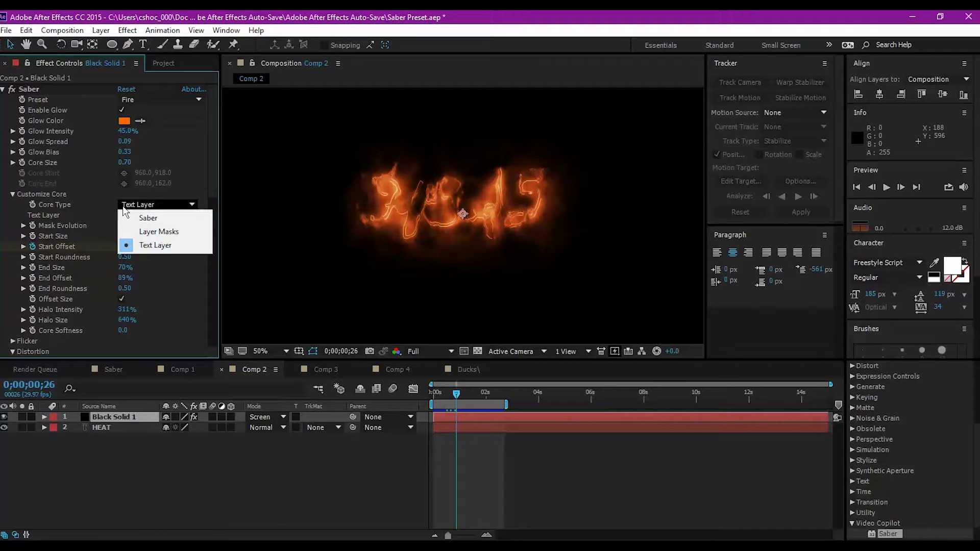
pyautogui.click(73, 251)
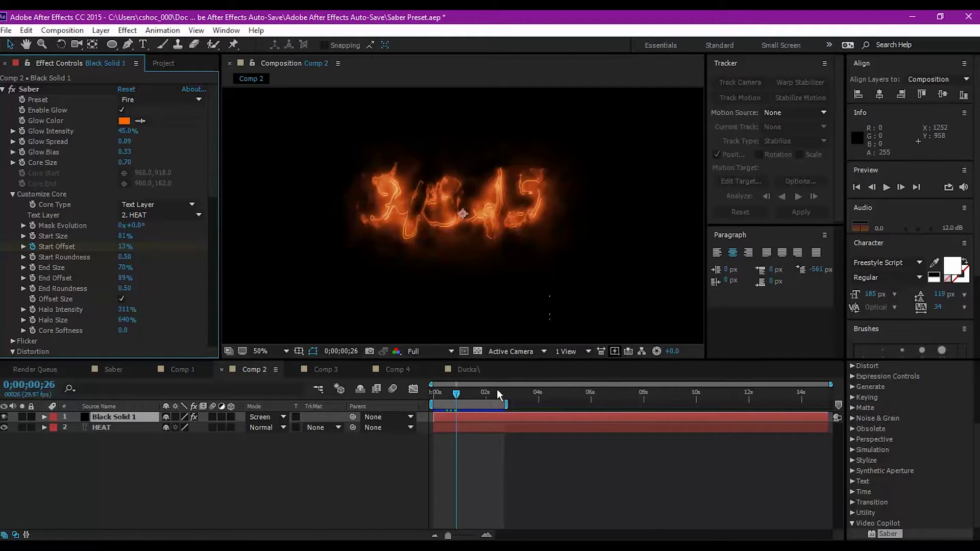
# Examine the Glow Distortion and Core Distortion settings of the Saber effect on Black Solid 1.
pyautogui.scroll(-3, 72, 218)
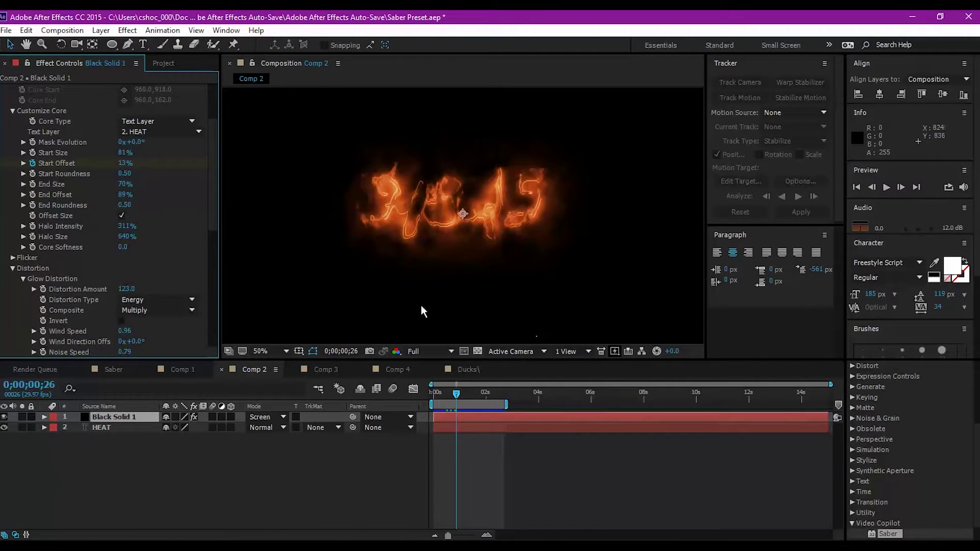
pyautogui.scroll(-4, 70, 205)
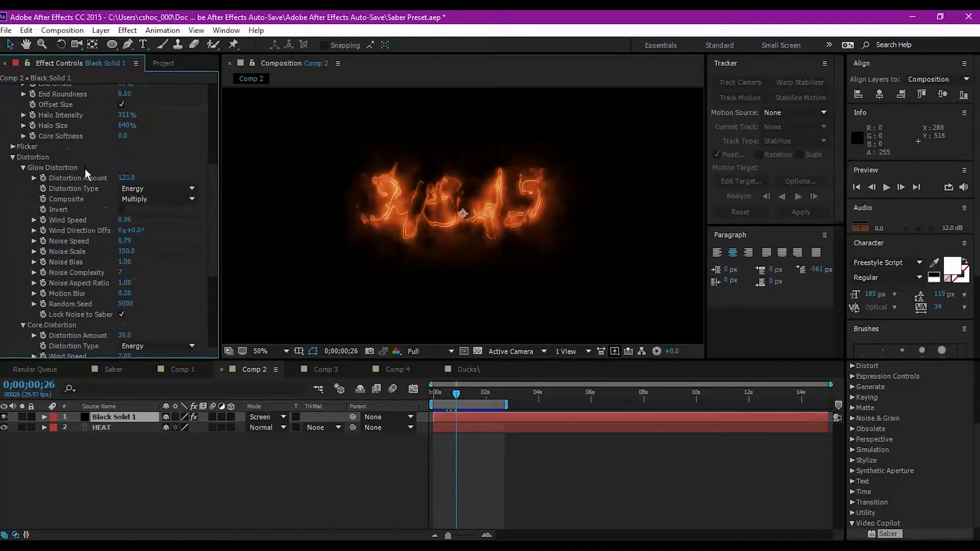
pyautogui.scroll(2, 84, 168)
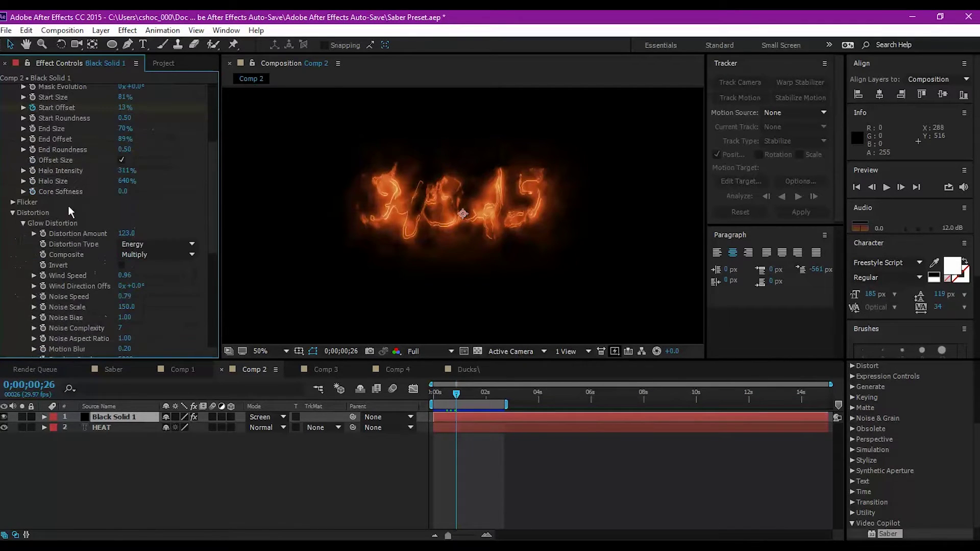
pyautogui.scroll(-4, 67, 225)
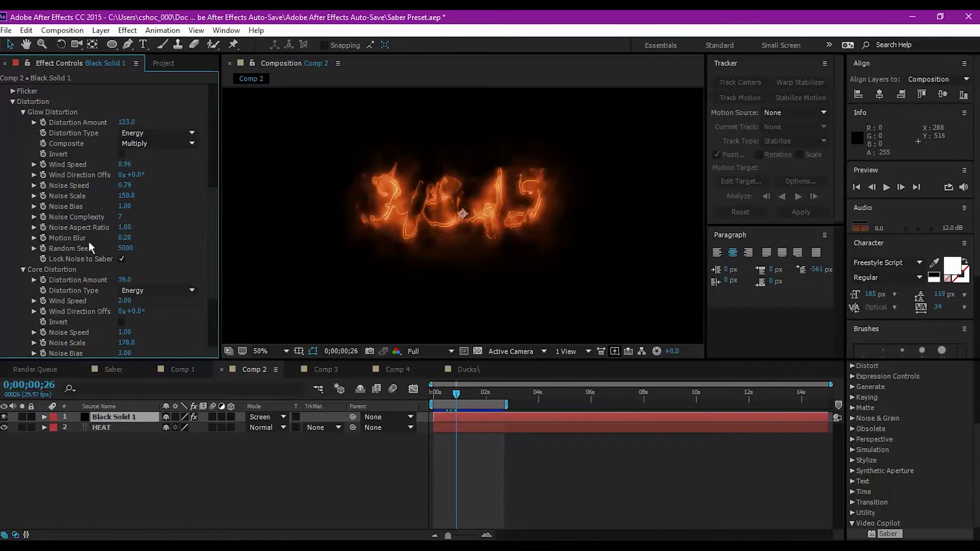
# Compare the Saber Glow Distortion and Core Distortion settings of Black Solid 1 in Comp 2 with those in Comp 3.
pyautogui.scroll(-3, 87, 237)
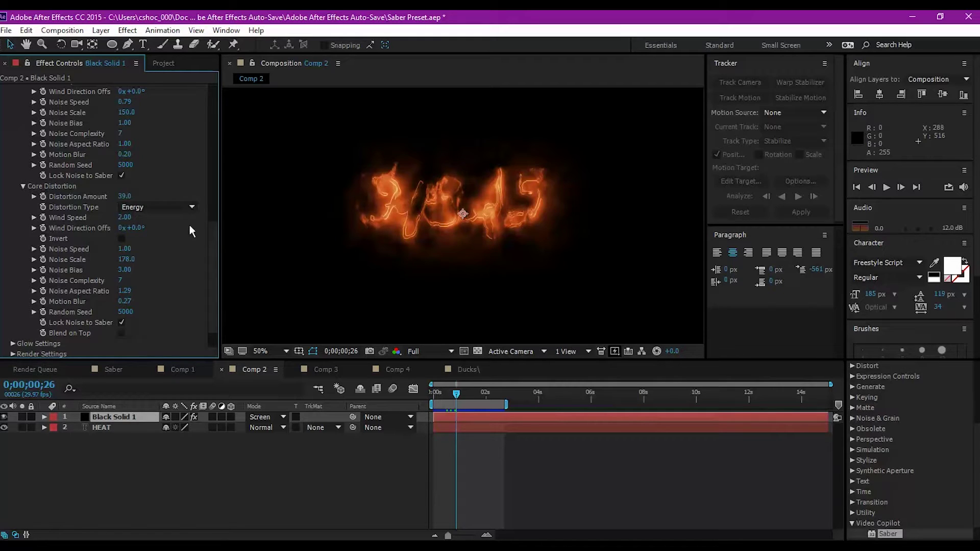
pyautogui.click(329, 367)
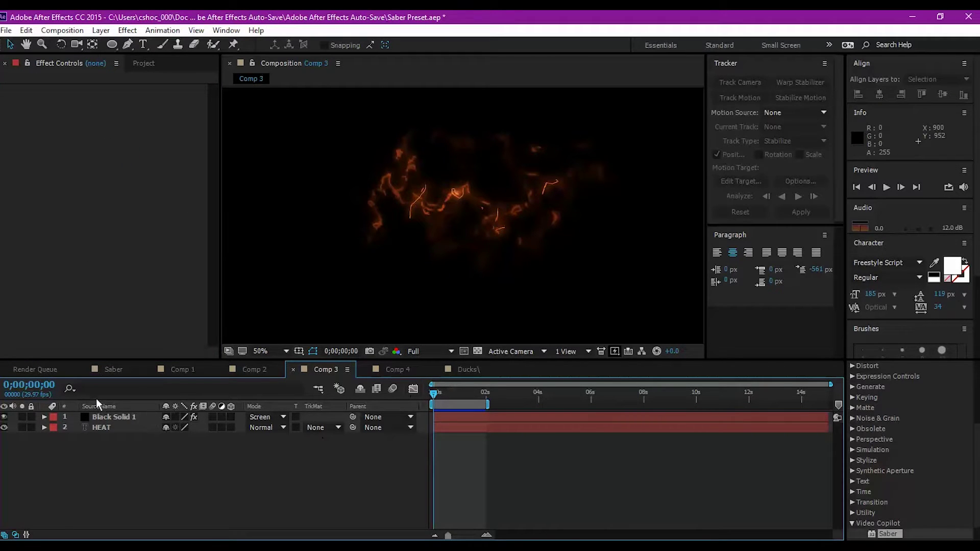
pyautogui.click(113, 417)
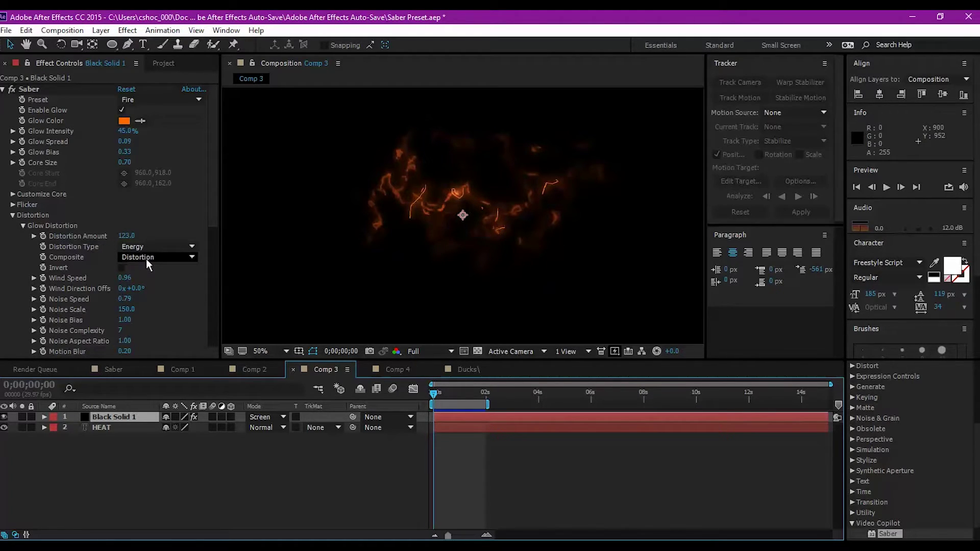
pyautogui.scroll(-5, 143, 258)
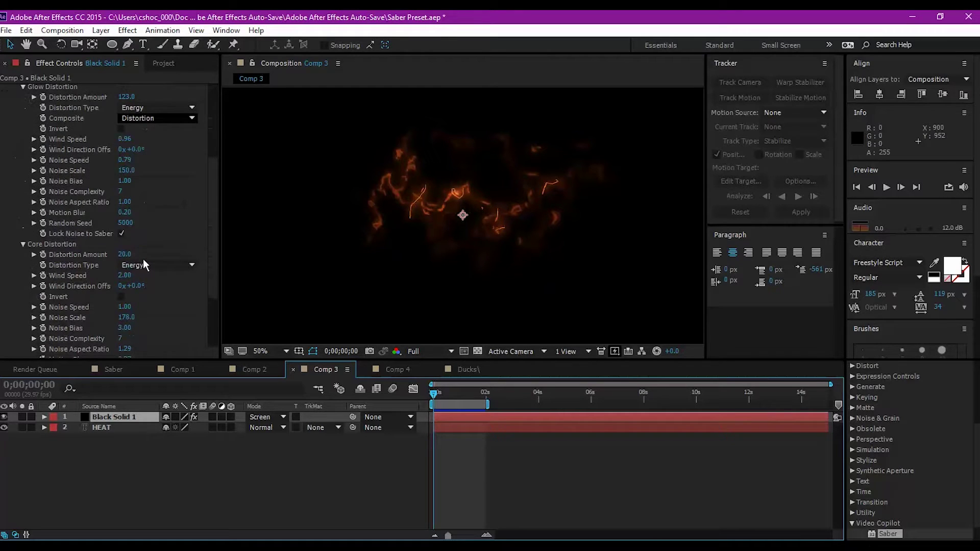
pyautogui.scroll(5, 140, 259)
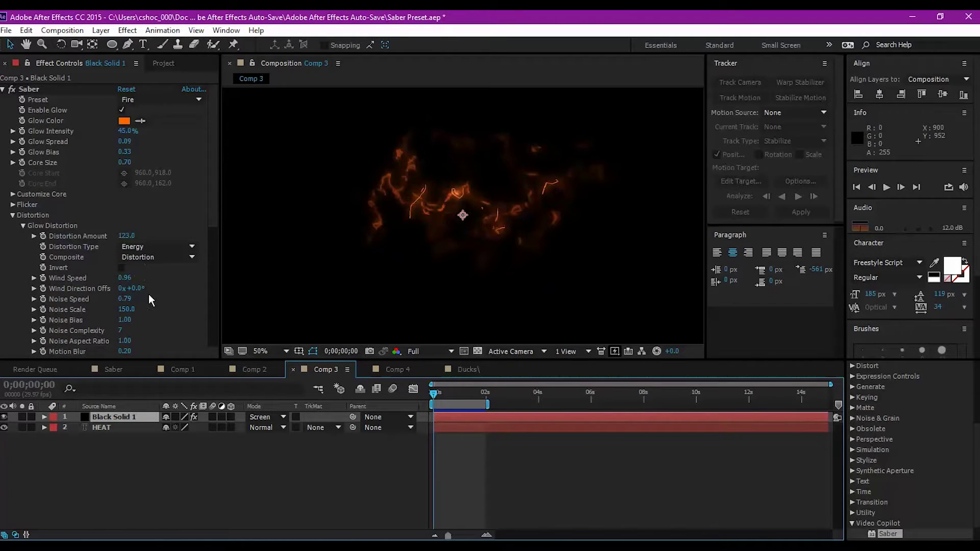
# Return to Comp 2 and review the Customize Core and Glow Distortion settings of its Saber fire effect.
pyautogui.click(269, 365)
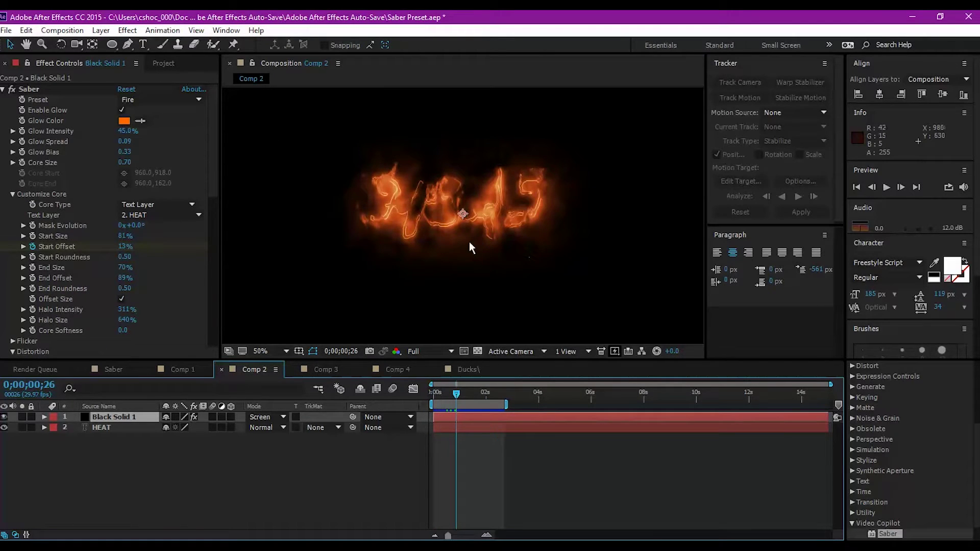
pyautogui.scroll(-2, 128, 224)
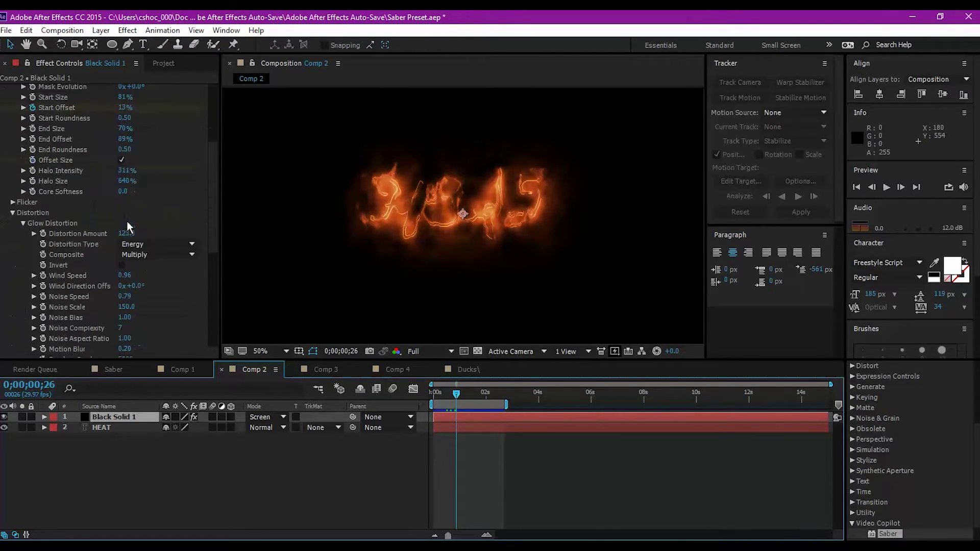
pyautogui.scroll(2, 127, 224)
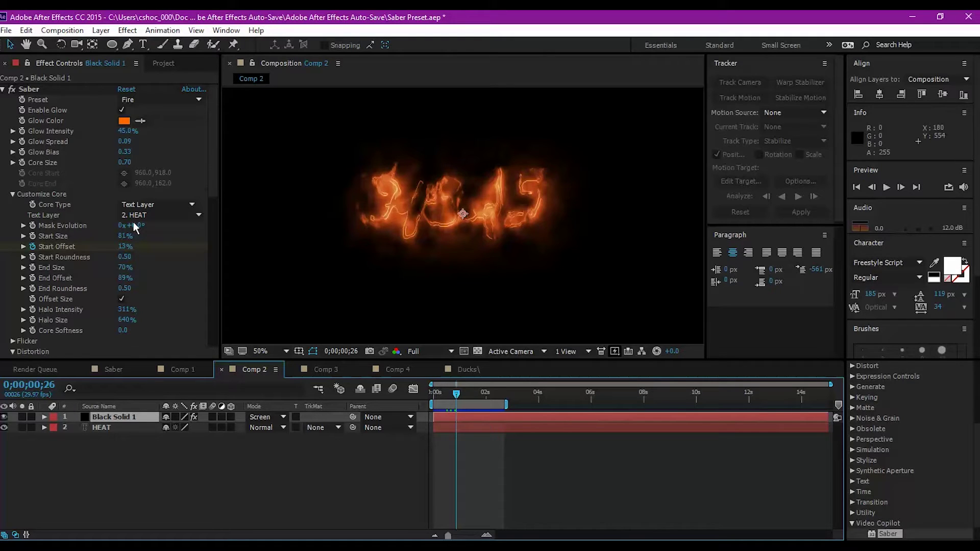
# Scrub the SHOCK FILMS text animation in Comp 1 to 0;00;01;02, and return to the Ducks\ composition.
pyautogui.click(185, 369)
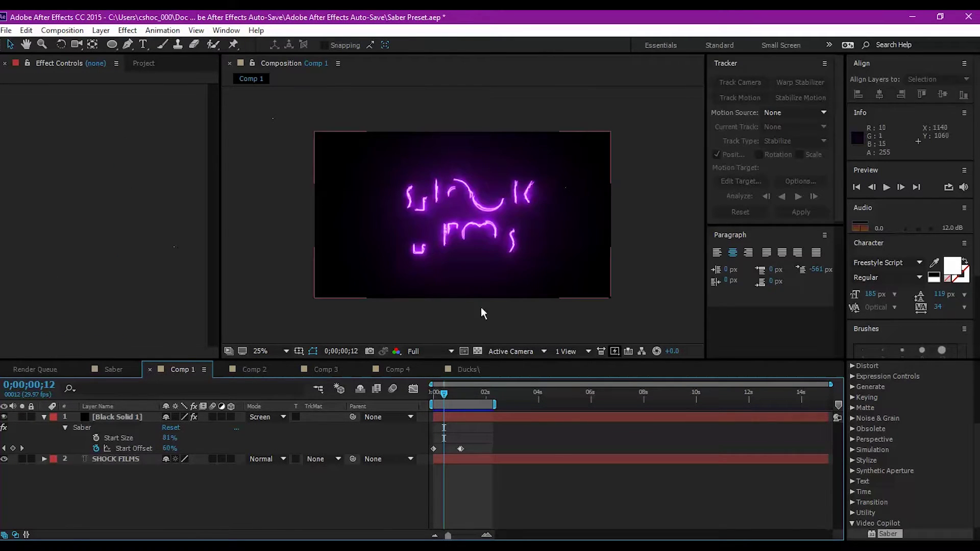
pyautogui.moveTo(444, 393); pyautogui.dragTo(462, 392)
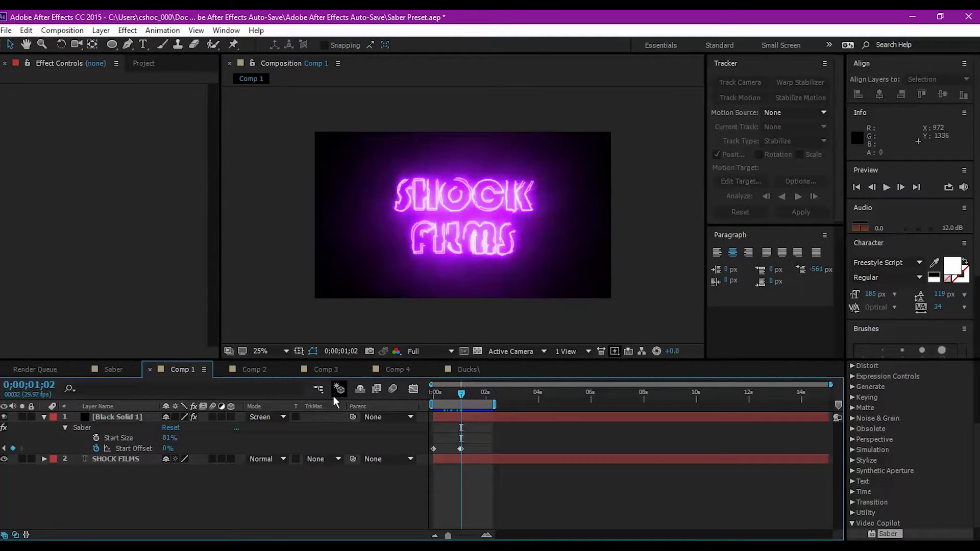
pyautogui.click(467, 370)
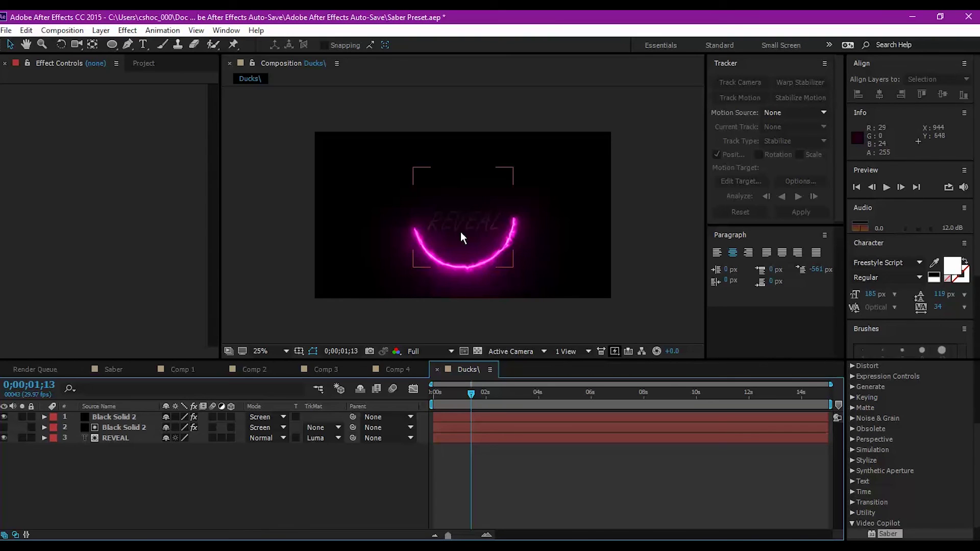
pyautogui.click(850, 545)
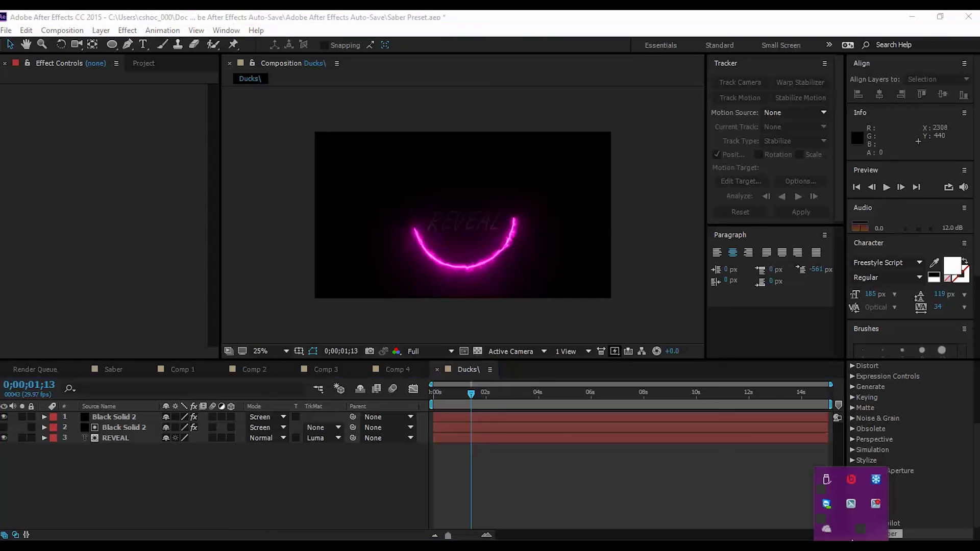